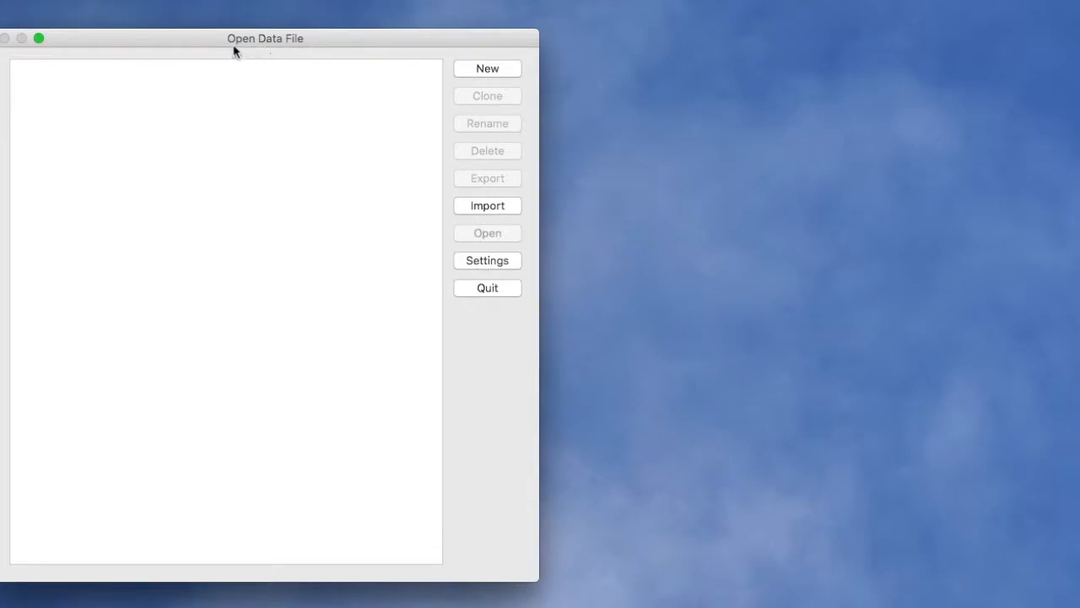
- Create two new data files named Project1 and Project2
{"action": "left_click", "coordinate": [476, 71]}
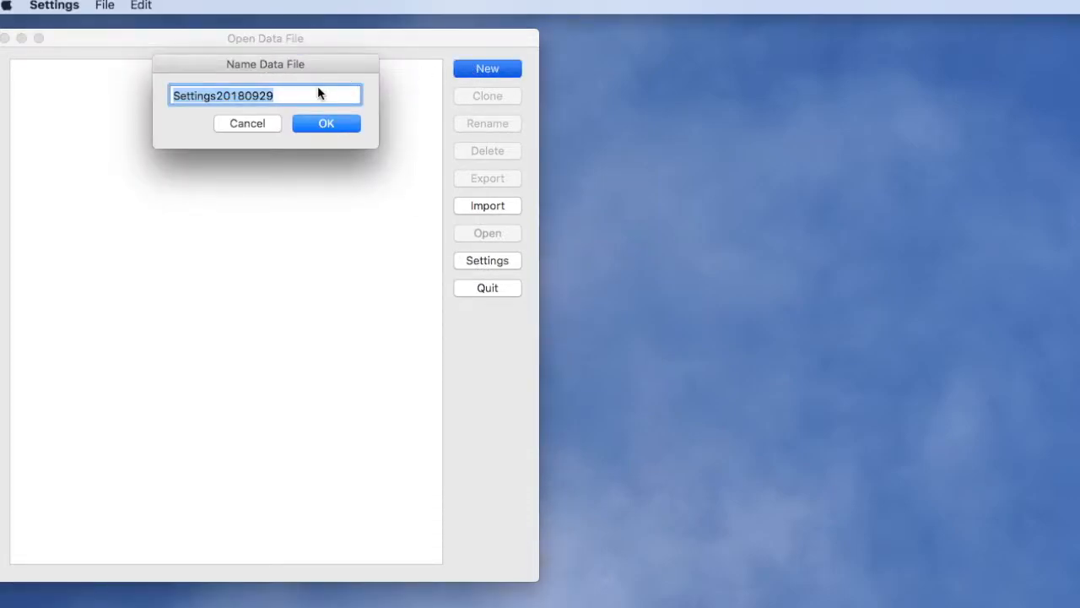
{"action": "type", "text": "Projec"}
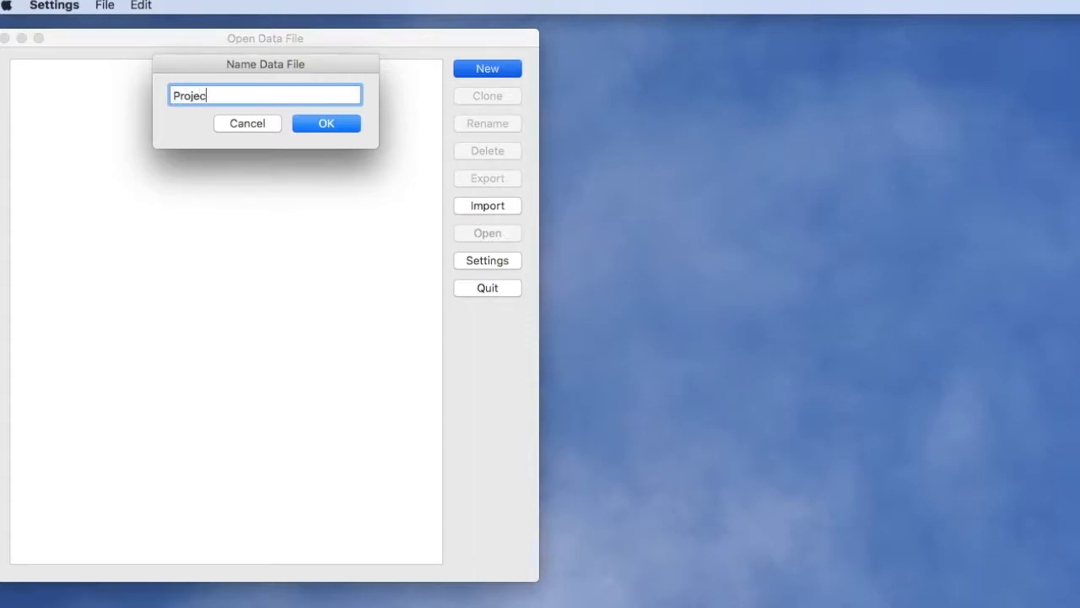
{"action": "type", "text": "t1"}
{"action": "left_click", "coordinate": [333, 125]}
{"action": "left_click", "coordinate": [484, 73]}
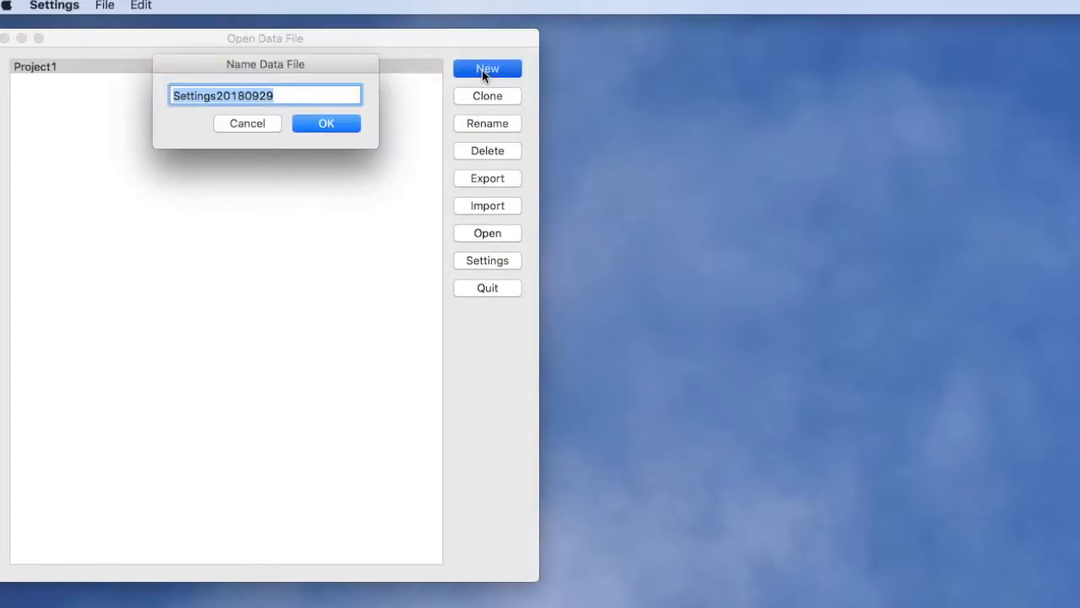
{"action": "type", "text": "Project"}
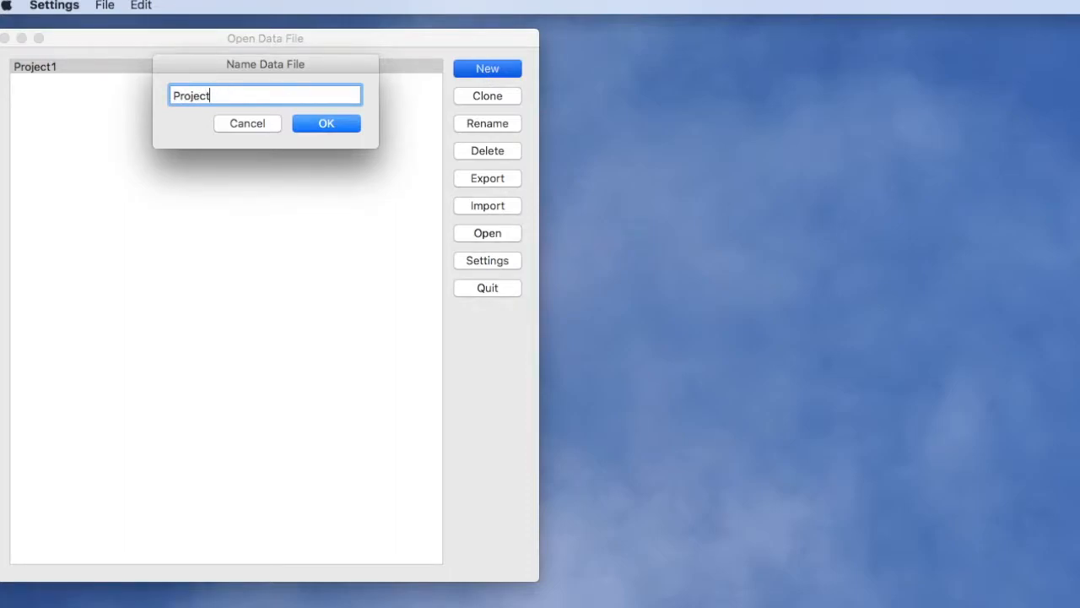
{"action": "type", "text": "2"}
{"action": "left_click", "coordinate": [338, 126]}
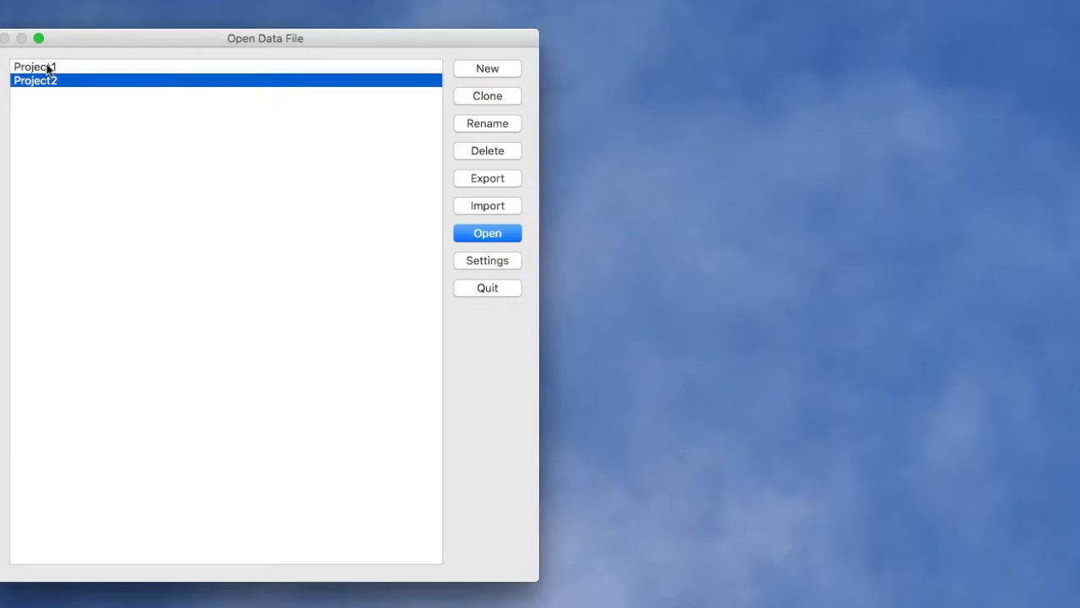
- In the application settings, fill in the first and last name and mark the age as Adult
{"action": "left_click", "coordinate": [477, 269]}
{"action": "left_click_drag", "start_coordinate": [940, 215], "coordinate": [668, 120]}
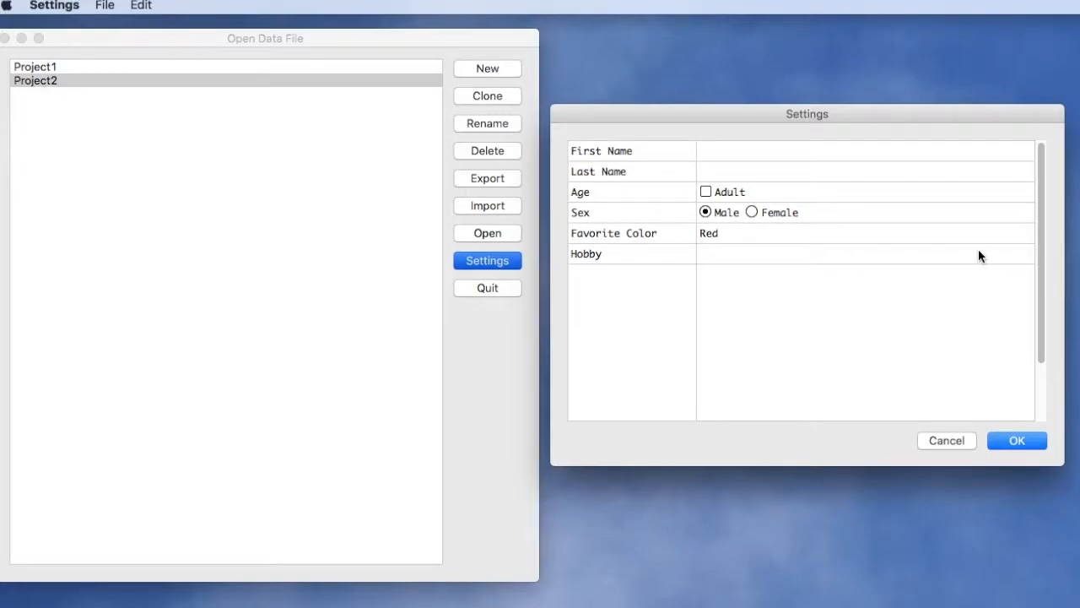
{"action": "left_click", "coordinate": [718, 154]}
{"action": "type", "text": "John"}
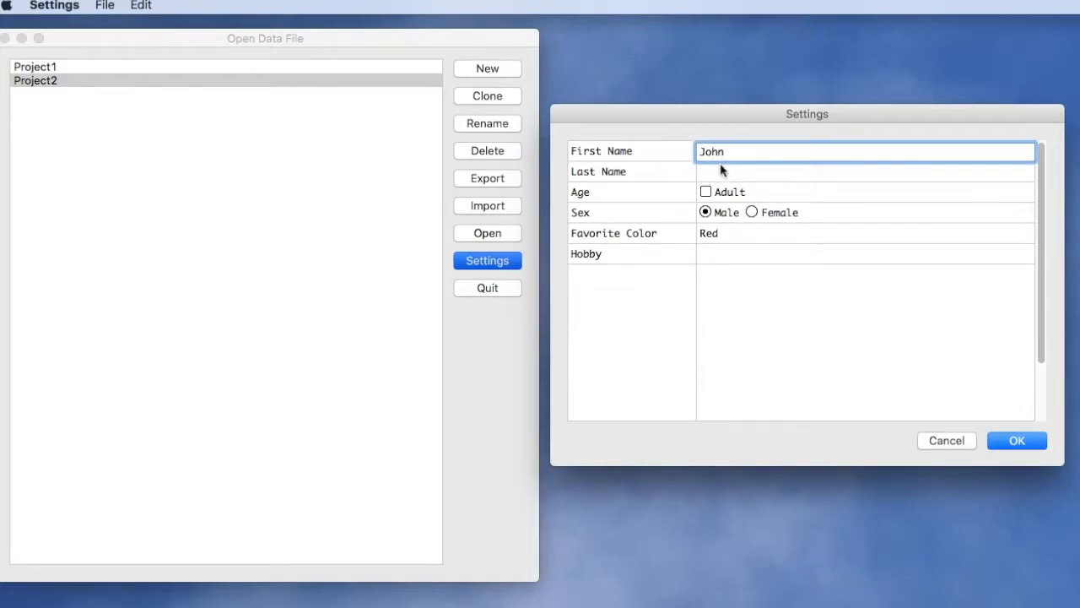
{"action": "key", "text": "Tab"}
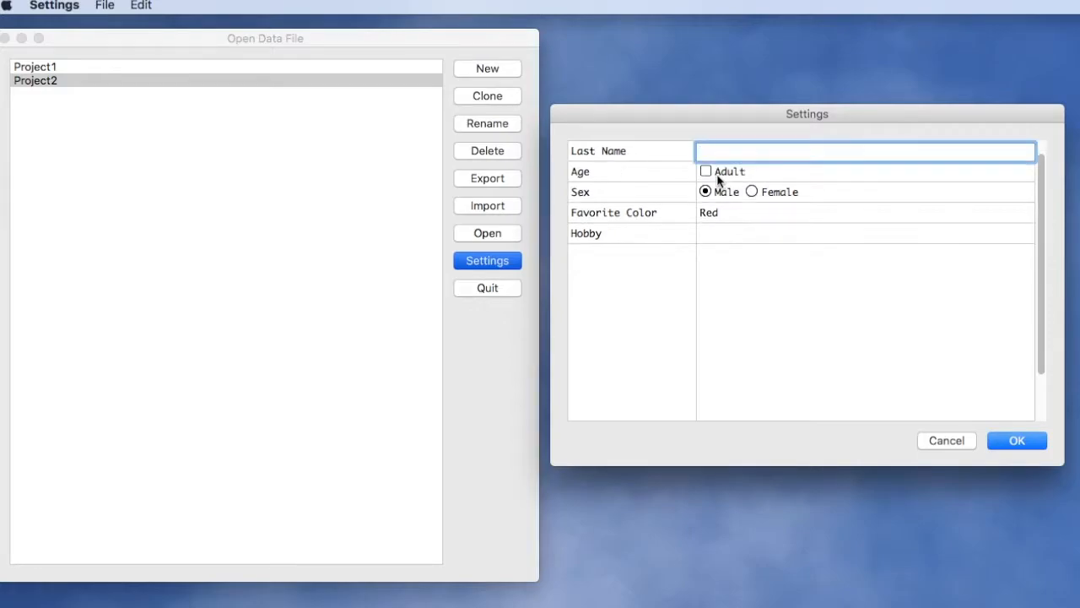
{"action": "type", "text": "Doe"}
{"action": "left_click", "coordinate": [706, 171]}
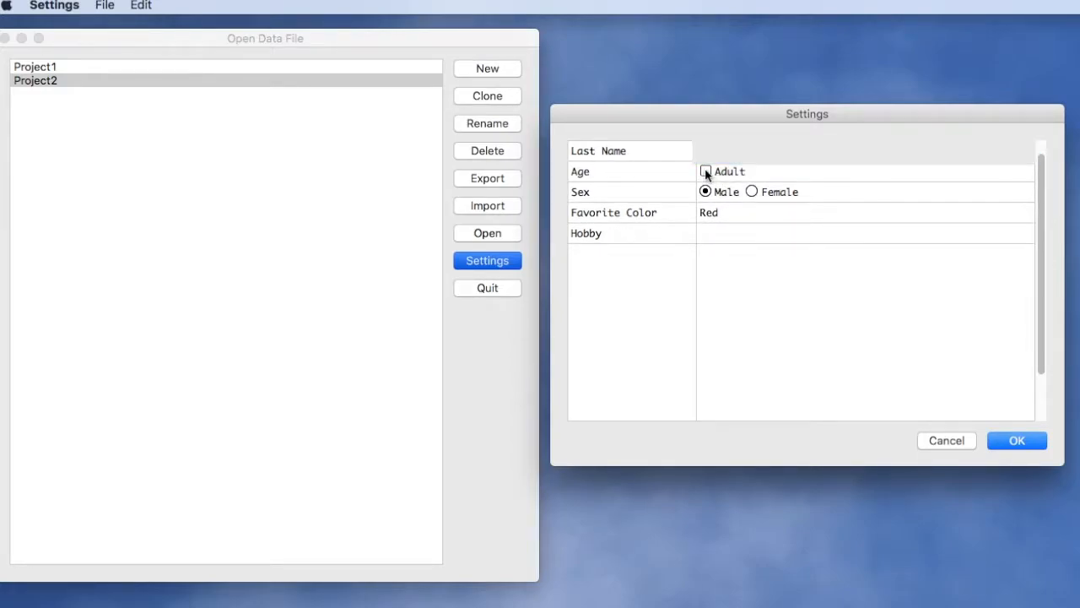
- Choose Blue as the favorite color and Fishing as the hobby, and save the settings
{"action": "left_click", "coordinate": [714, 221]}
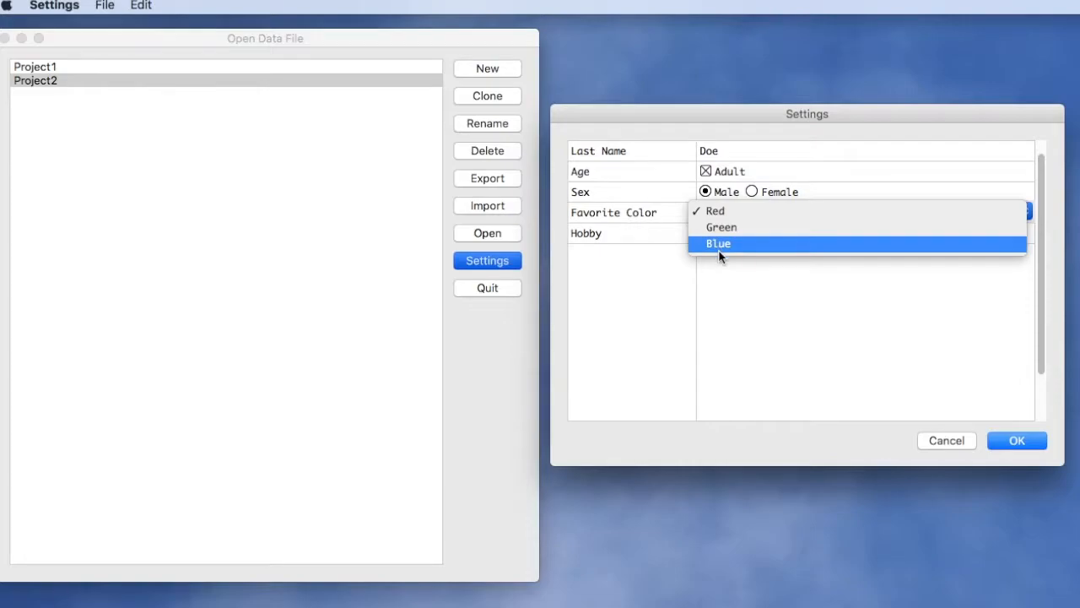
{"action": "left_click", "coordinate": [722, 244]}
{"action": "left_click", "coordinate": [714, 240]}
{"action": "left_click", "coordinate": [1025, 233]}
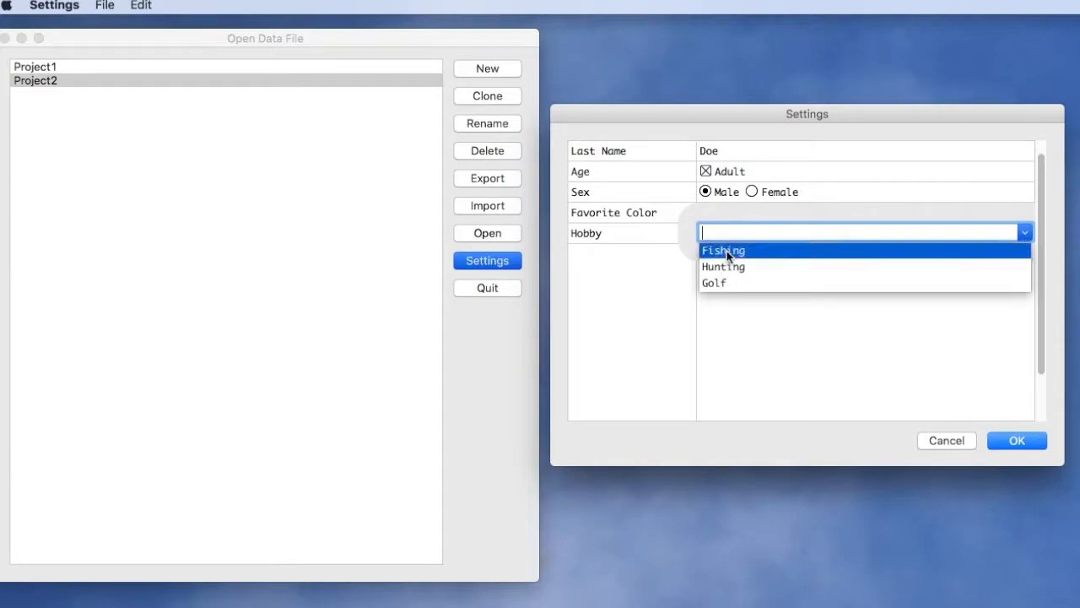
{"action": "left_click", "coordinate": [726, 251]}
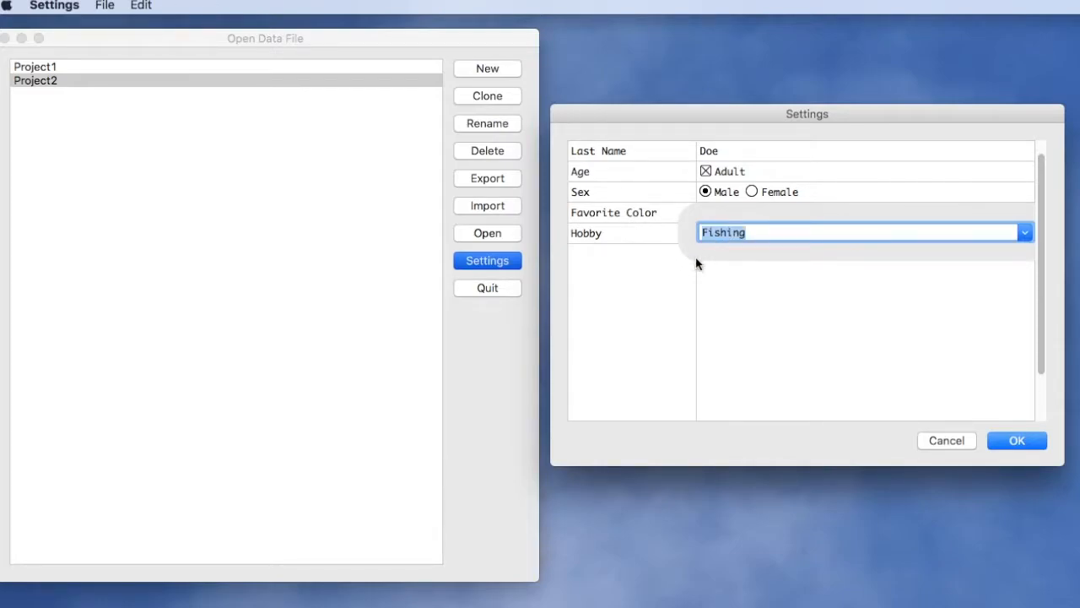
{"action": "left_click", "coordinate": [1013, 443]}
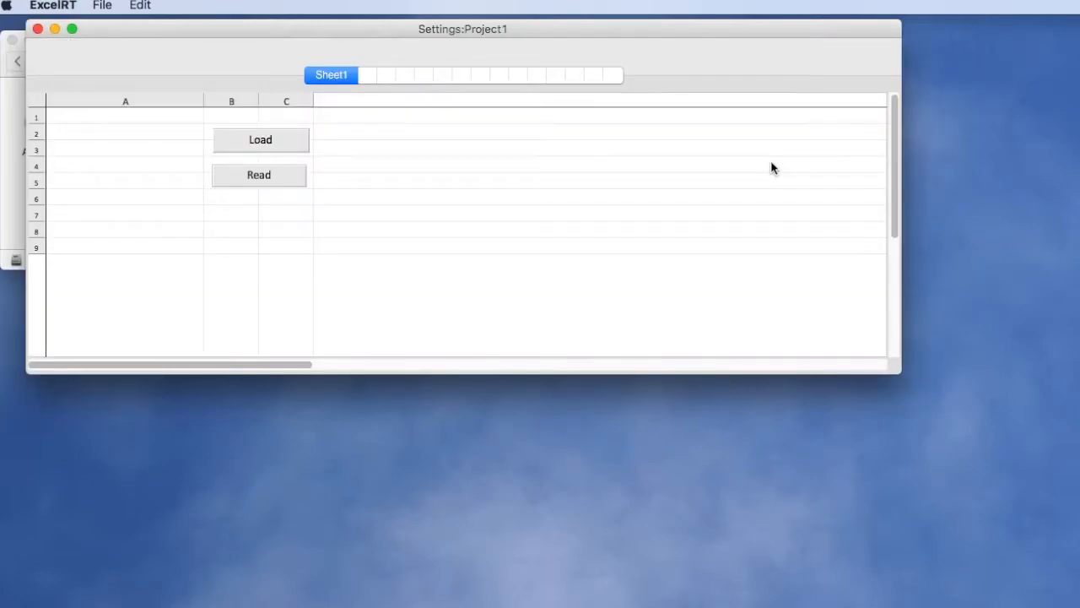
- Move and narrow the Project1 sheet window and load the saved settings into it
{"action": "left_click_drag", "start_coordinate": [213, 32], "coordinate": [187, 37]}
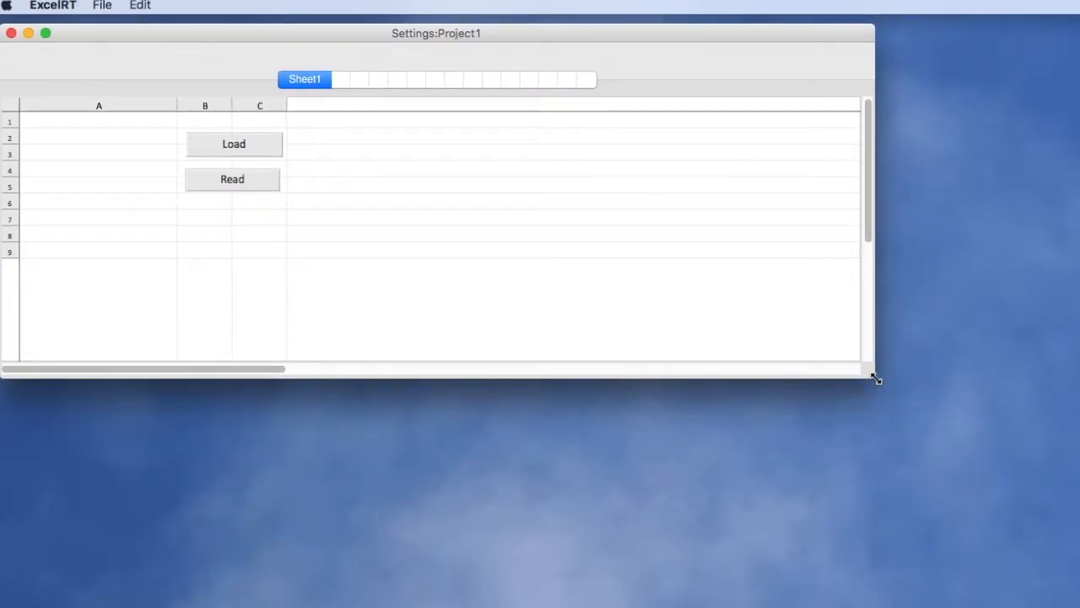
{"action": "left_click_drag", "start_coordinate": [876, 380], "coordinate": [662, 374]}
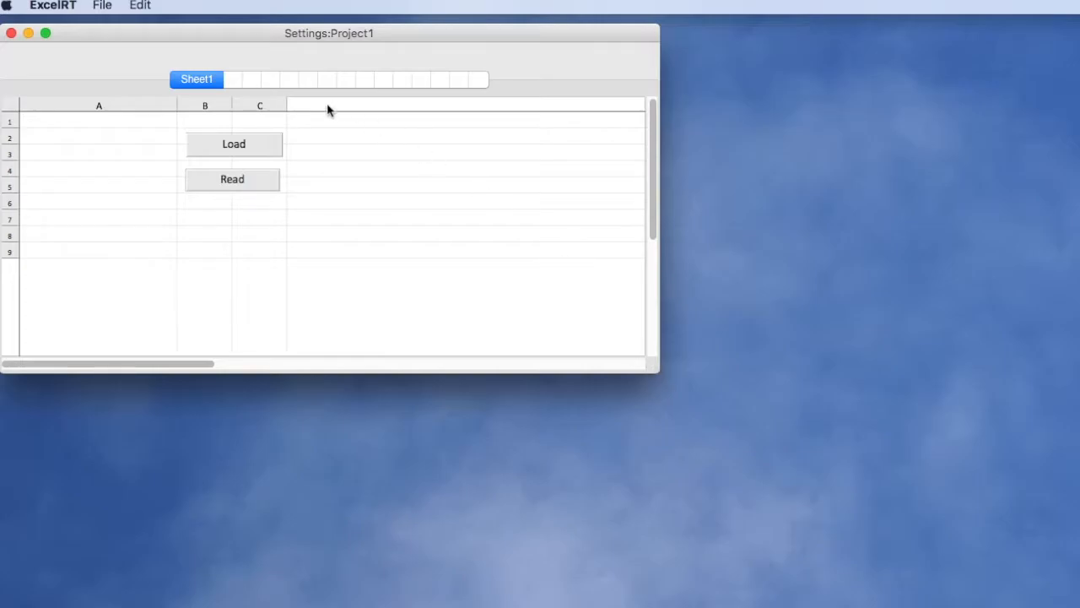
{"action": "left_click", "coordinate": [259, 153]}
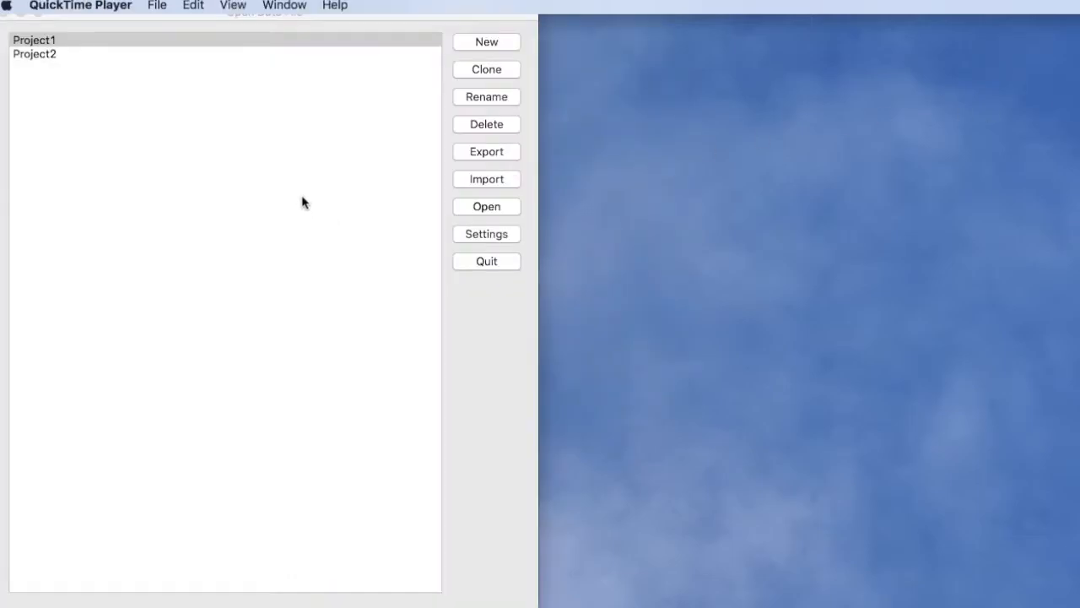
- Open Project2 from the data file list, load the saved settings into its sheet, and close it
{"action": "left_click", "coordinate": [302, 200]}
{"action": "left_click_drag", "start_coordinate": [153, 12], "coordinate": [353, 19]}
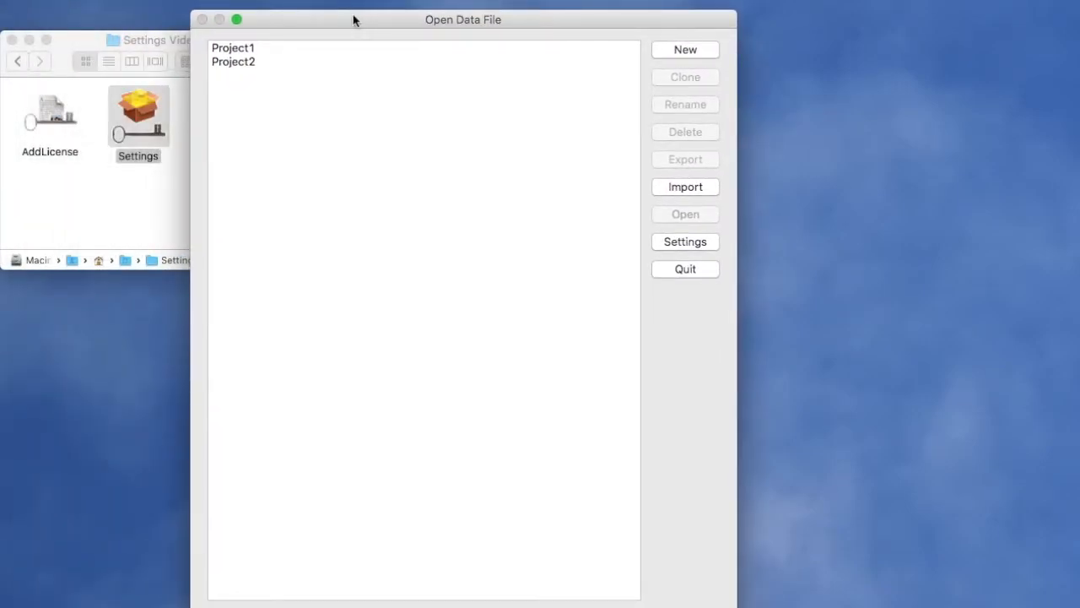
{"action": "left_click_drag", "start_coordinate": [354, 19], "coordinate": [391, 59]}
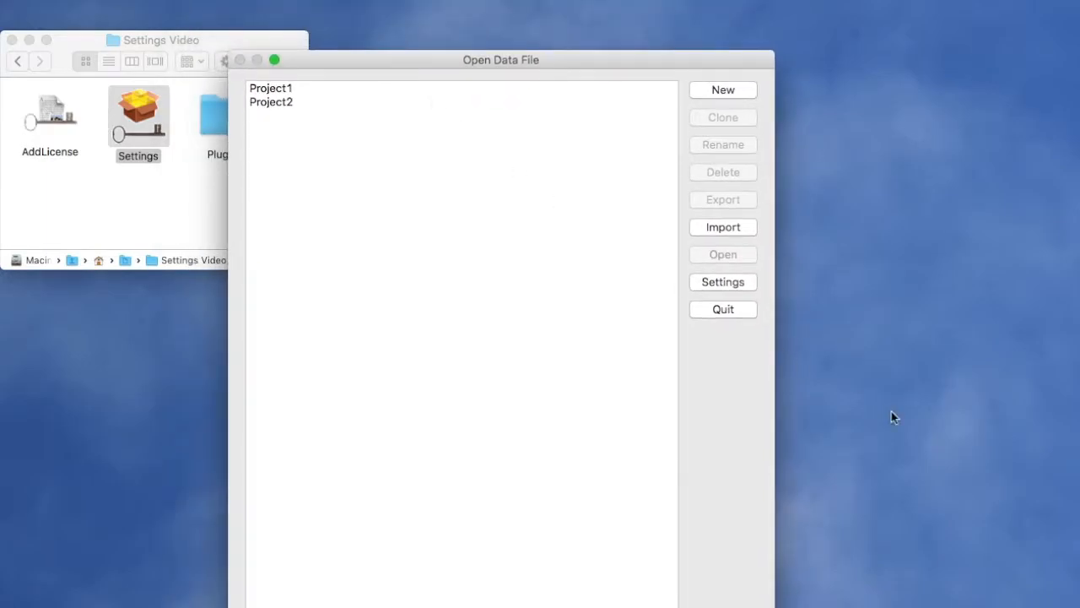
{"action": "double_click", "coordinate": [274, 102]}
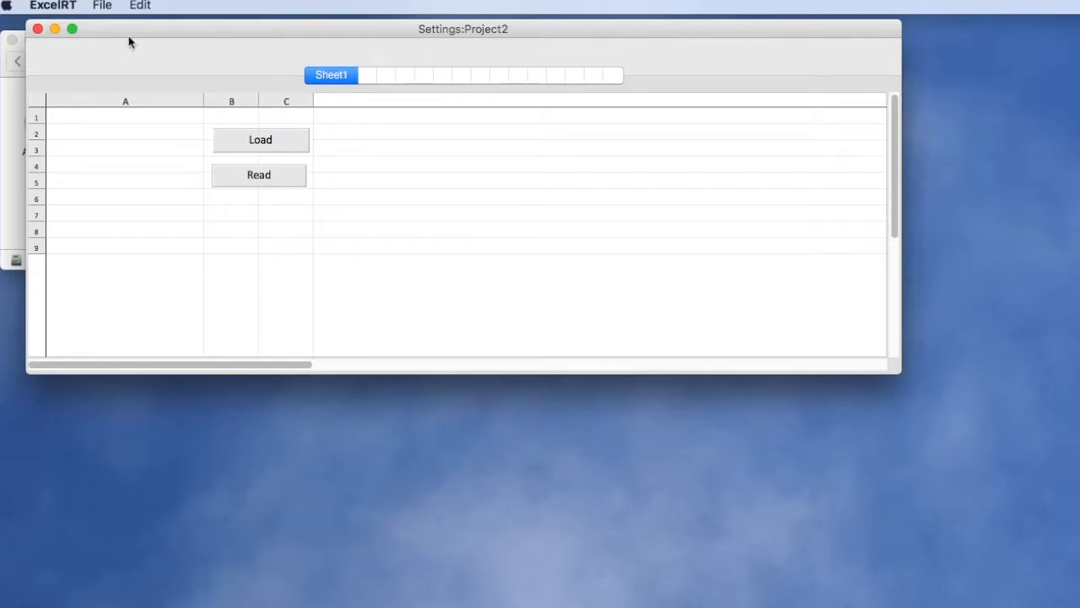
{"action": "left_click", "coordinate": [236, 147]}
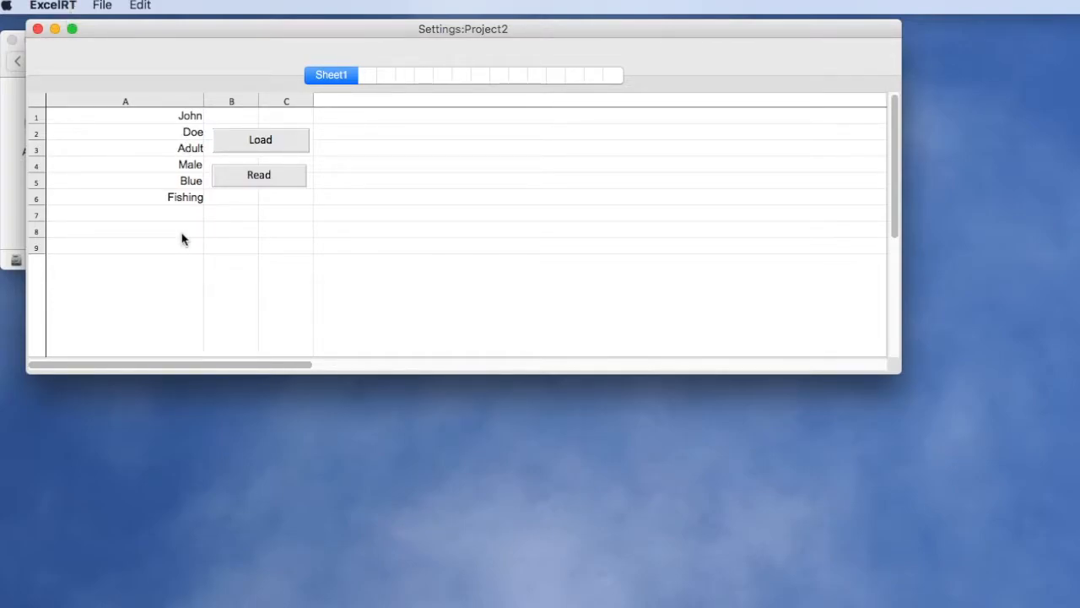
{"action": "left_click", "coordinate": [38, 30]}
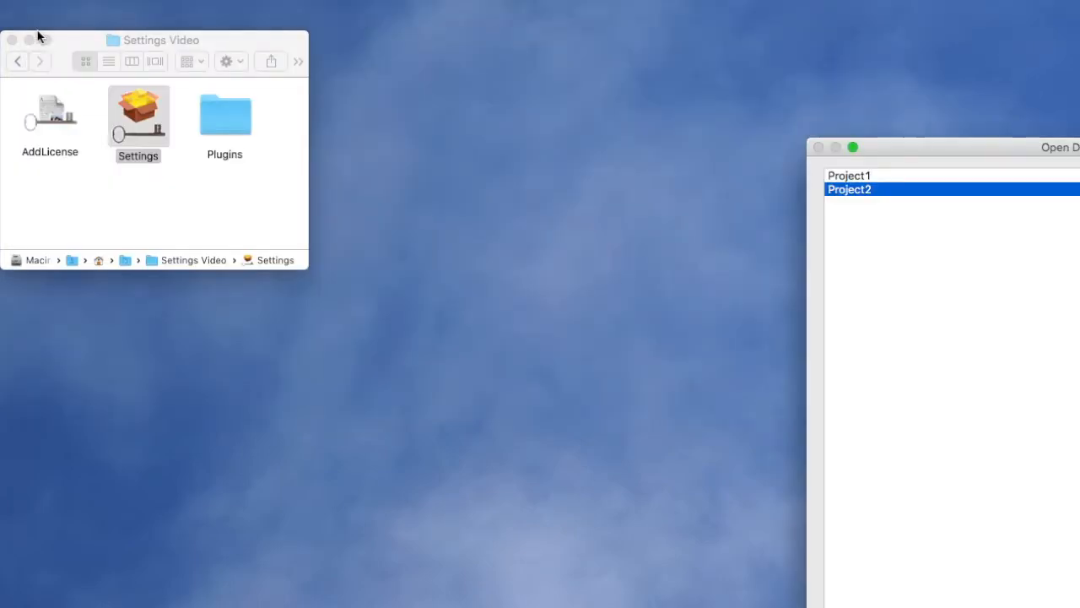
- Change the favorite color in the application settings to Green and save
{"action": "left_click_drag", "start_coordinate": [948, 152], "coordinate": [472, 48]}
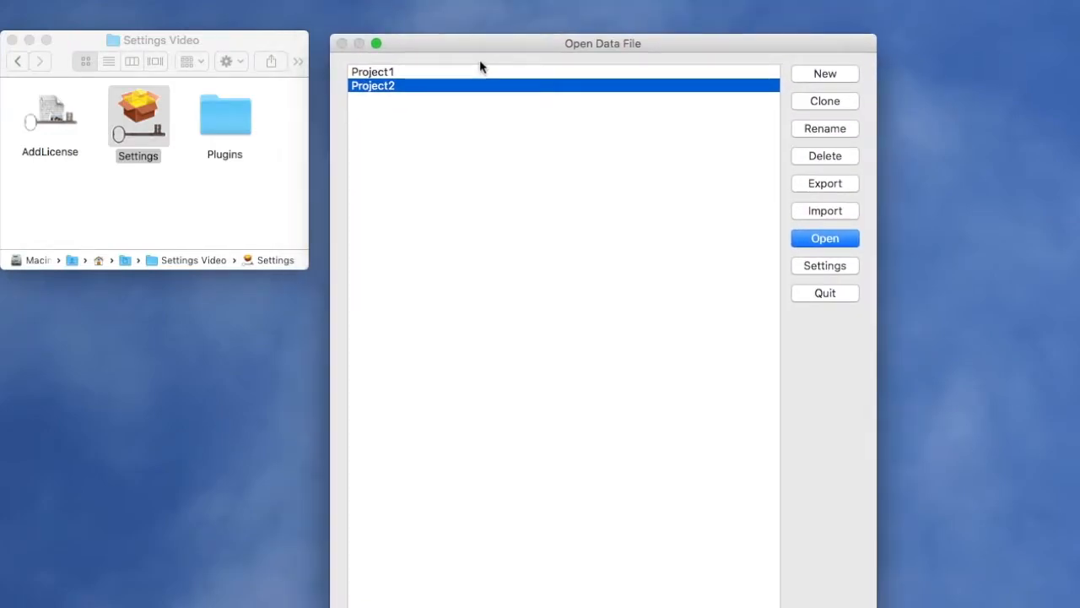
{"action": "left_click", "coordinate": [826, 270]}
{"action": "left_click_drag", "start_coordinate": [904, 219], "coordinate": [574, 144]}
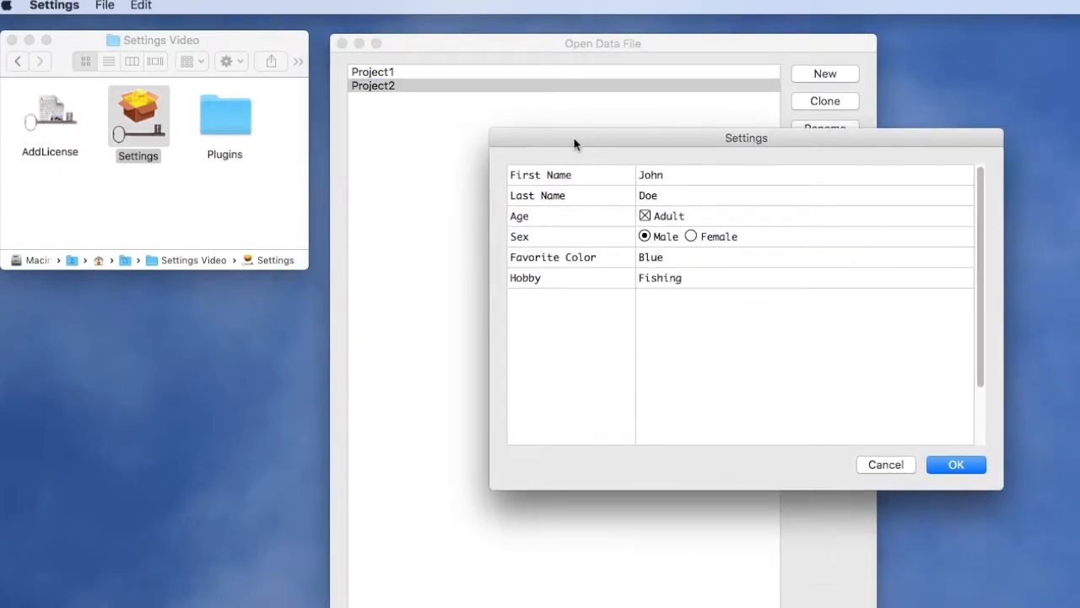
{"action": "left_click", "coordinate": [652, 258]}
{"action": "left_click", "coordinate": [650, 255]}
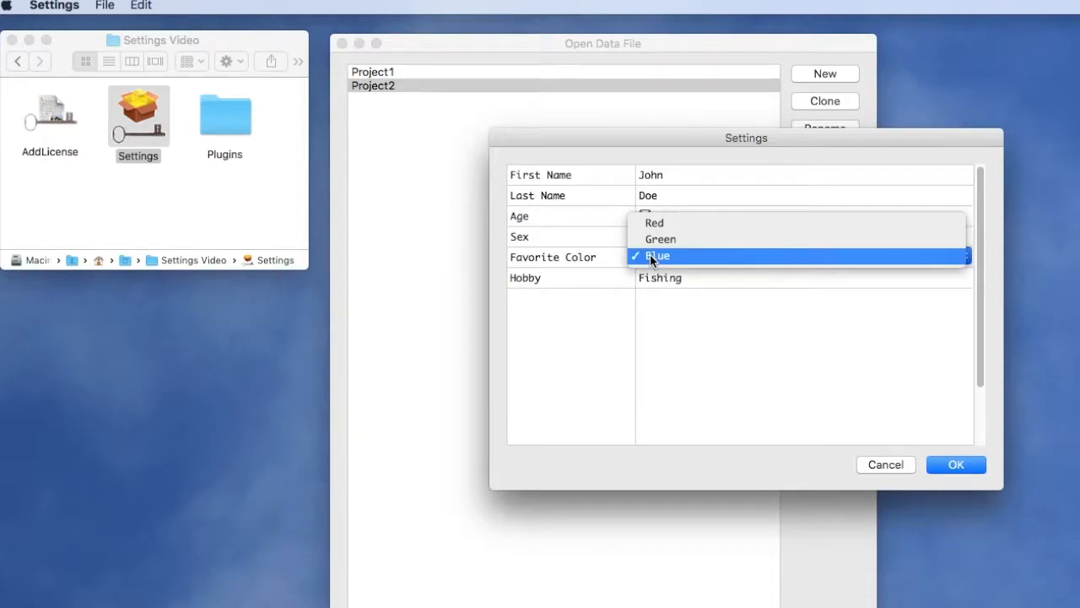
{"action": "left_click", "coordinate": [660, 241]}
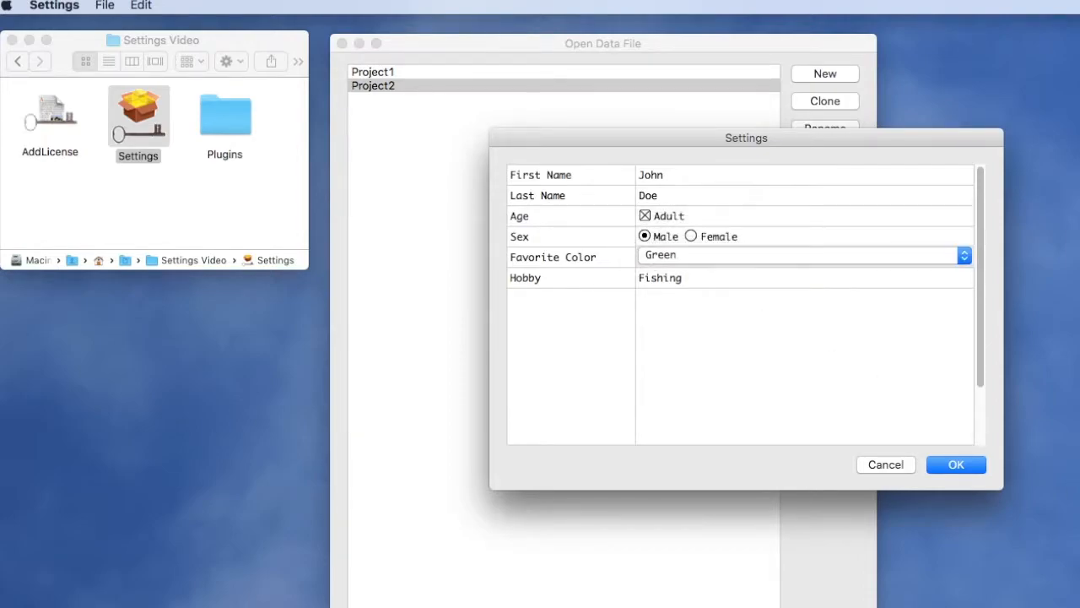
{"action": "left_click", "coordinate": [938, 468]}
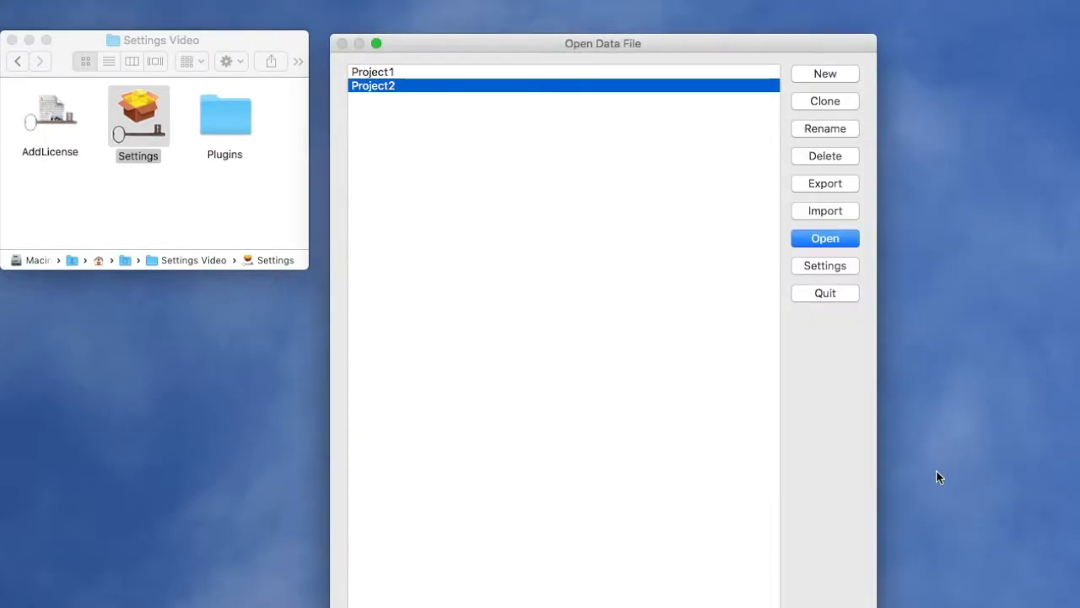
- Reopen Project2, reload the saved settings into its sheet, and close the project
{"action": "double_click", "coordinate": [399, 89]}
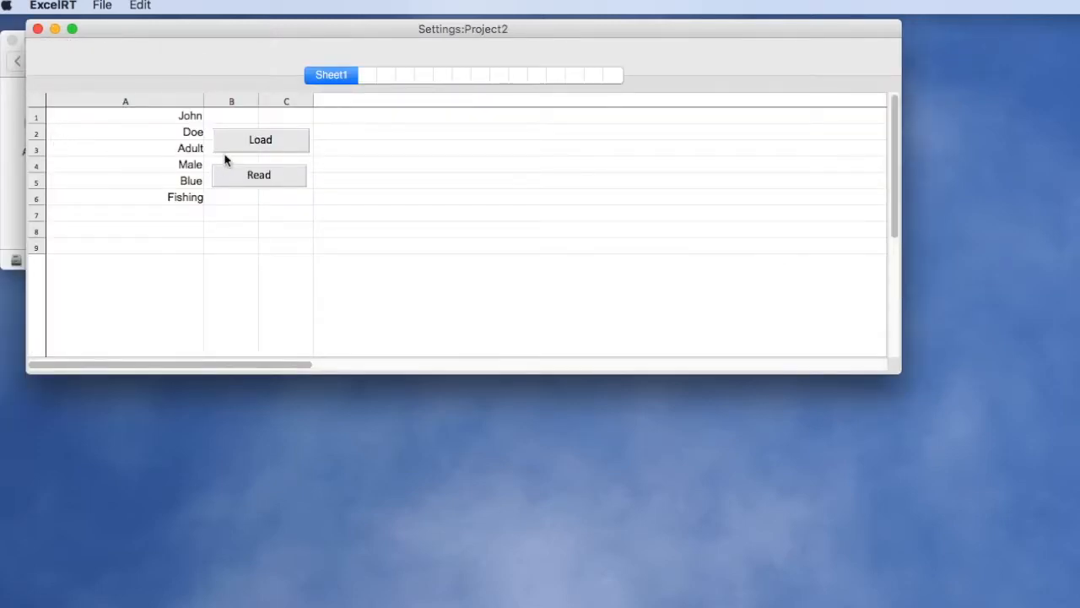
{"action": "left_click_drag", "start_coordinate": [194, 32], "coordinate": [224, 88]}
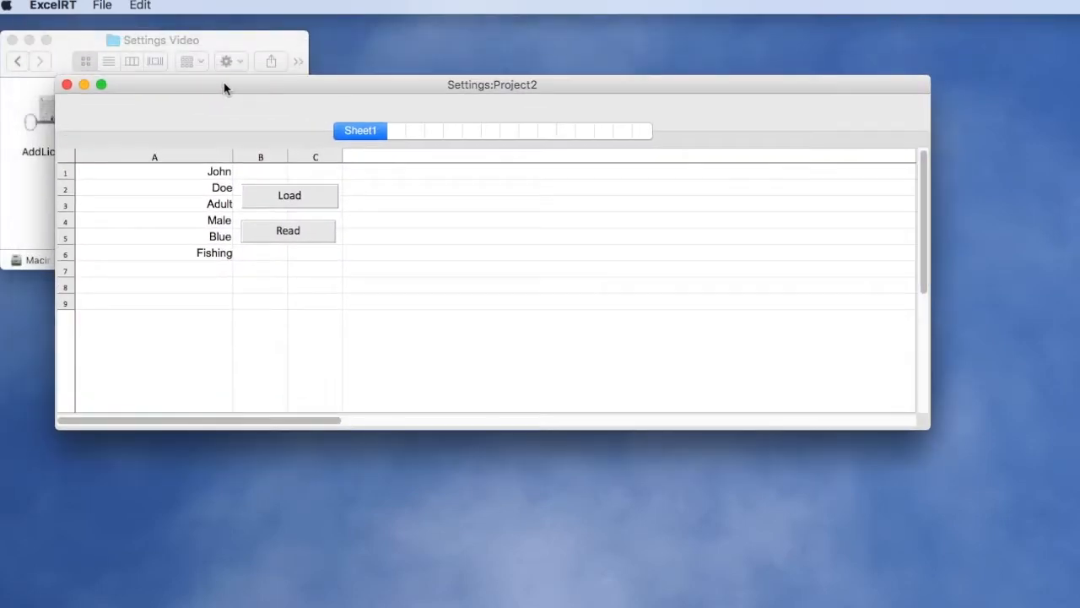
{"action": "left_click", "coordinate": [291, 193]}
{"action": "left_click", "coordinate": [66, 85]}
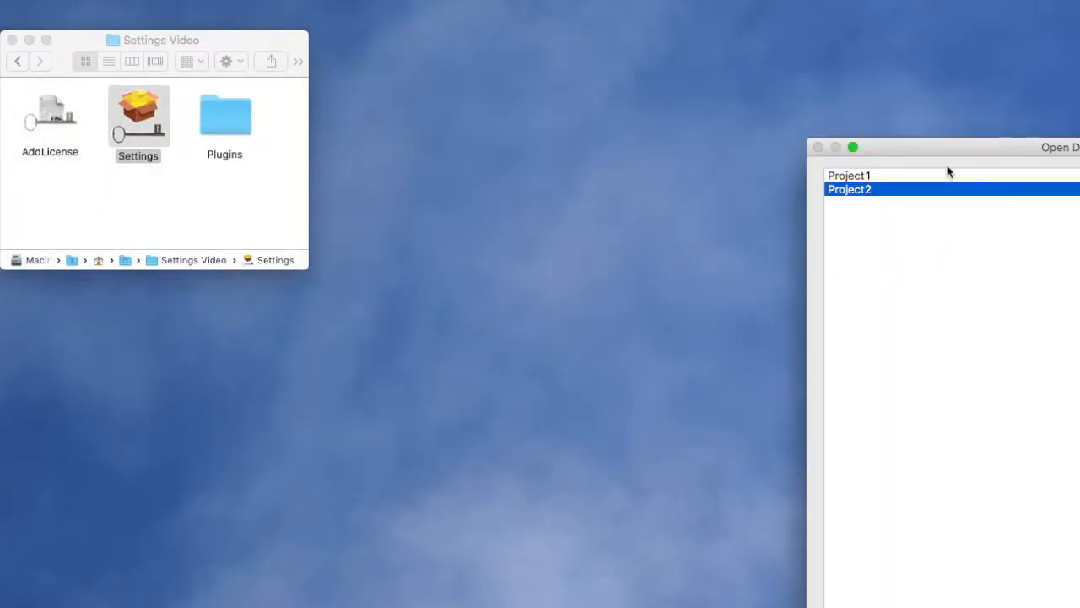
{"action": "left_click_drag", "start_coordinate": [947, 152], "coordinate": [468, 30]}
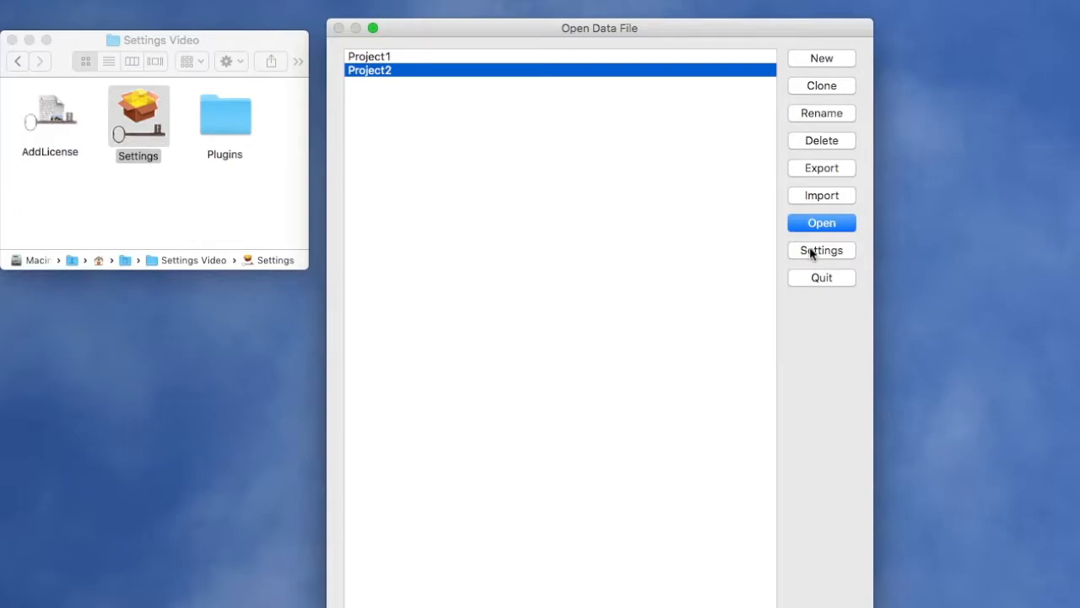
{"action": "left_click", "coordinate": [955, 233]}
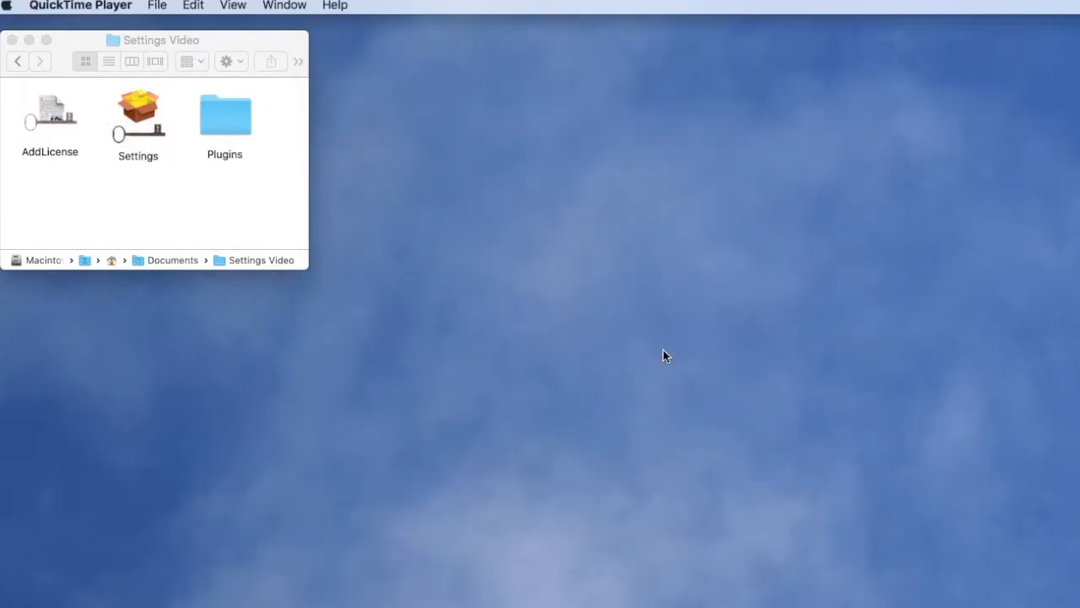
- Launch AddLicense from the Settings Video folder and move its window fully into view
{"action": "left_click", "coordinate": [292, 275]}
{"action": "left_click", "coordinate": [50, 114]}
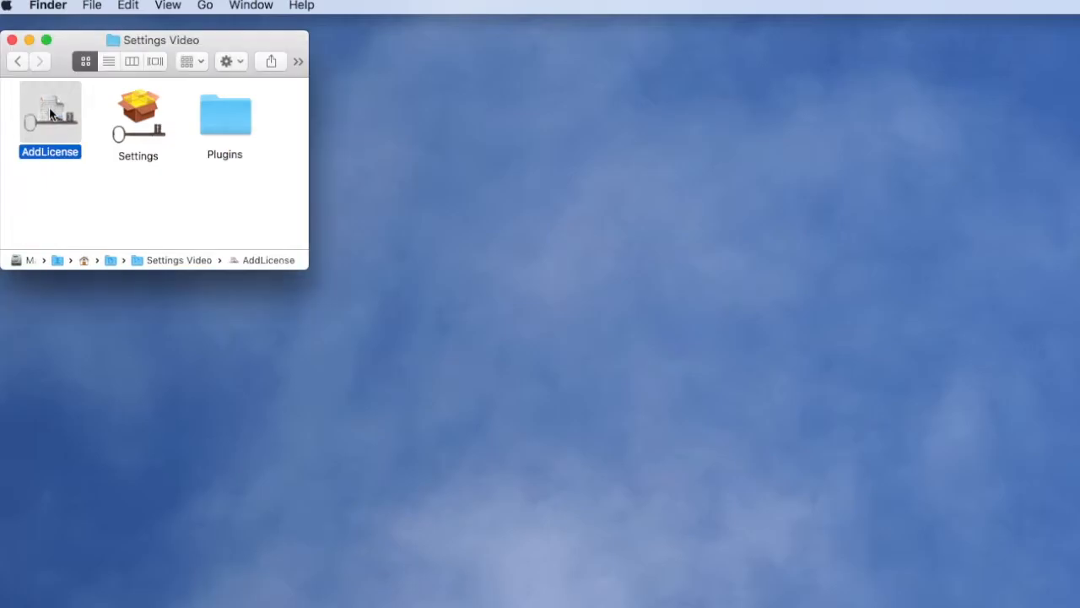
{"action": "double_click", "coordinate": [50, 114]}
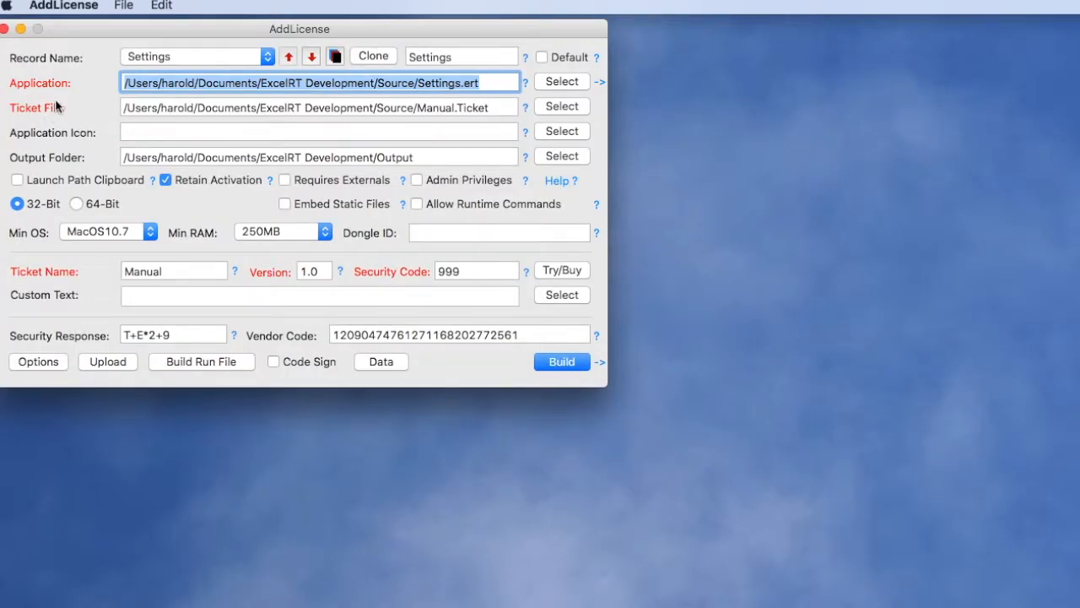
{"action": "left_click_drag", "start_coordinate": [105, 27], "coordinate": [208, 111]}
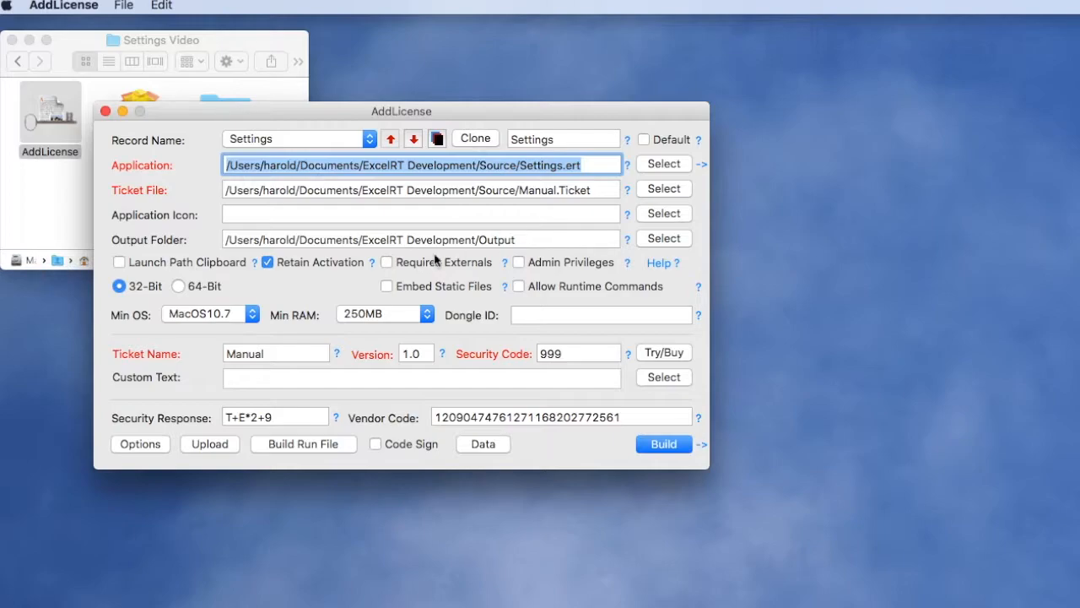
- Open the settings template from the ExcelRT options and move its window into view
{"action": "left_click", "coordinate": [135, 444]}
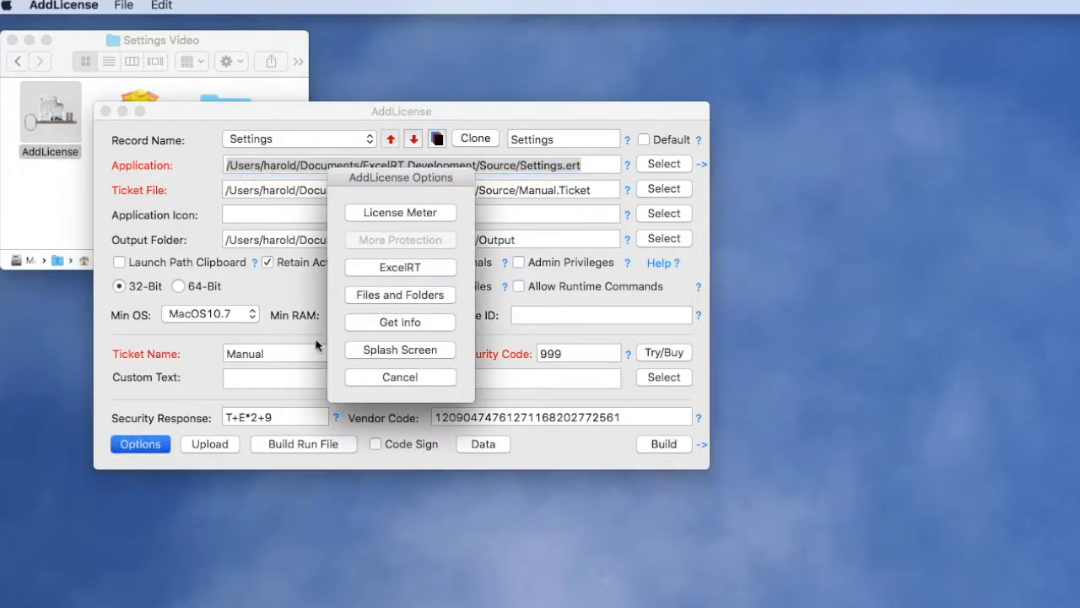
{"action": "left_click", "coordinate": [375, 266]}
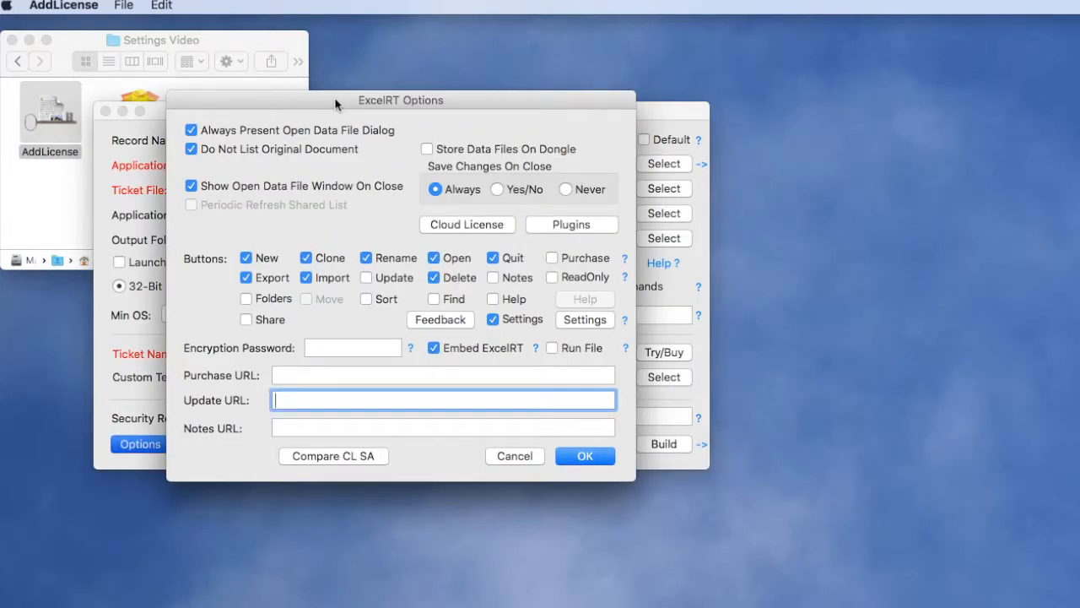
{"action": "left_click_drag", "start_coordinate": [365, 102], "coordinate": [367, 126]}
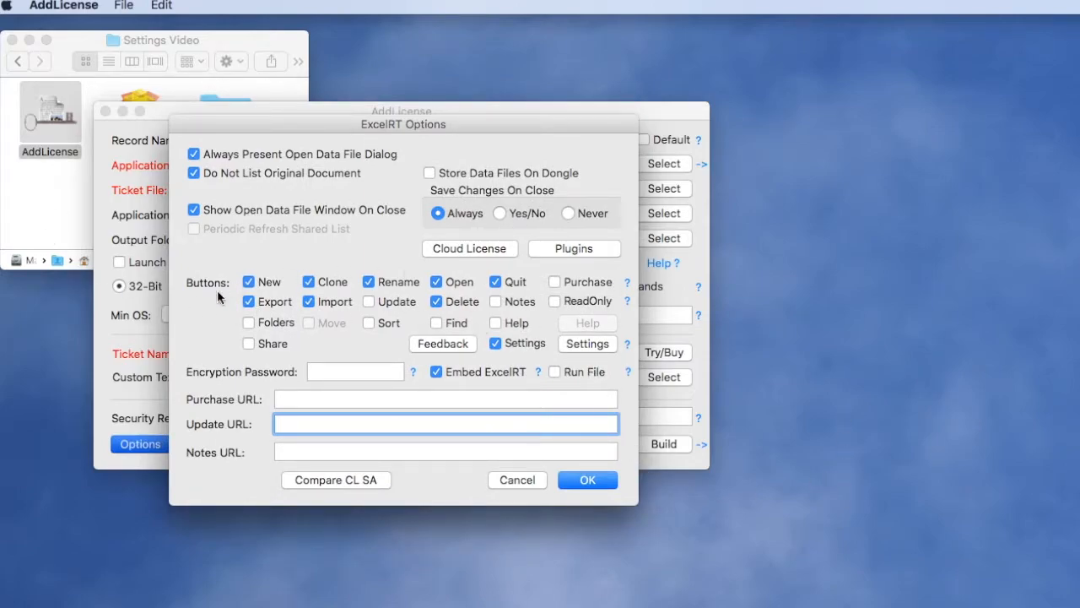
{"action": "left_click", "coordinate": [587, 344]}
{"action": "left_click_drag", "start_coordinate": [996, 209], "coordinate": [520, 205]}
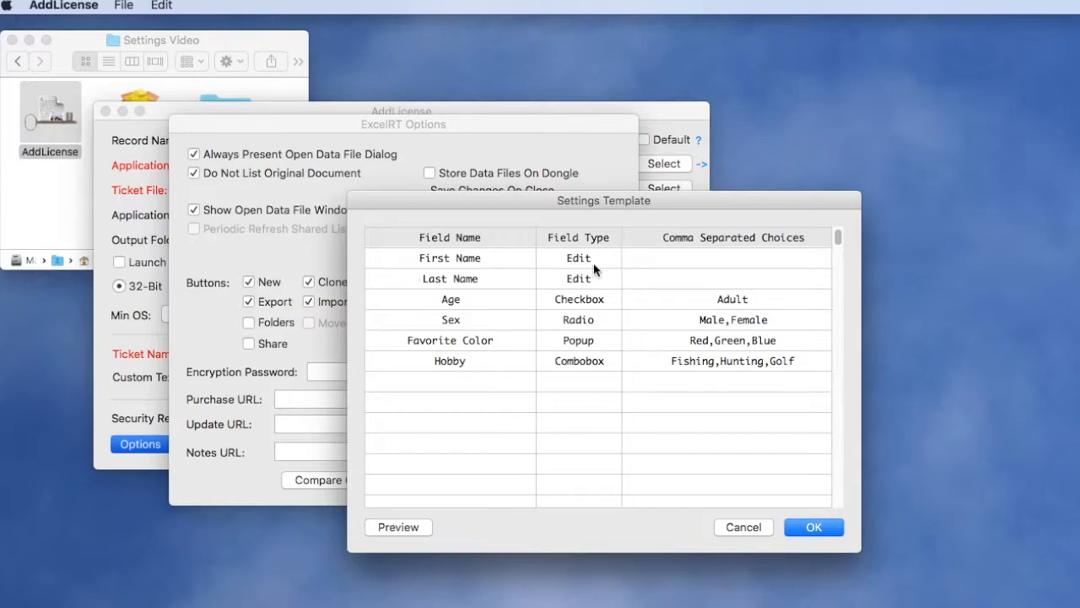
- Examine the field type choices for the First Name, Age and Sex fields in the settings template
{"action": "left_click", "coordinate": [614, 260]}
{"action": "left_click", "coordinate": [612, 257]}
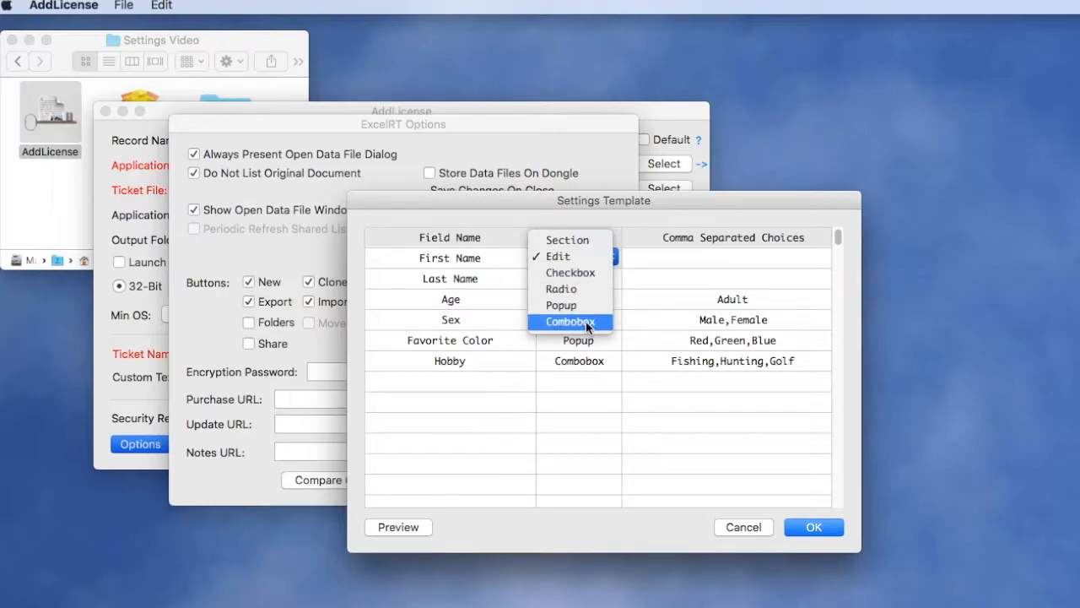
{"action": "left_click", "coordinate": [666, 192]}
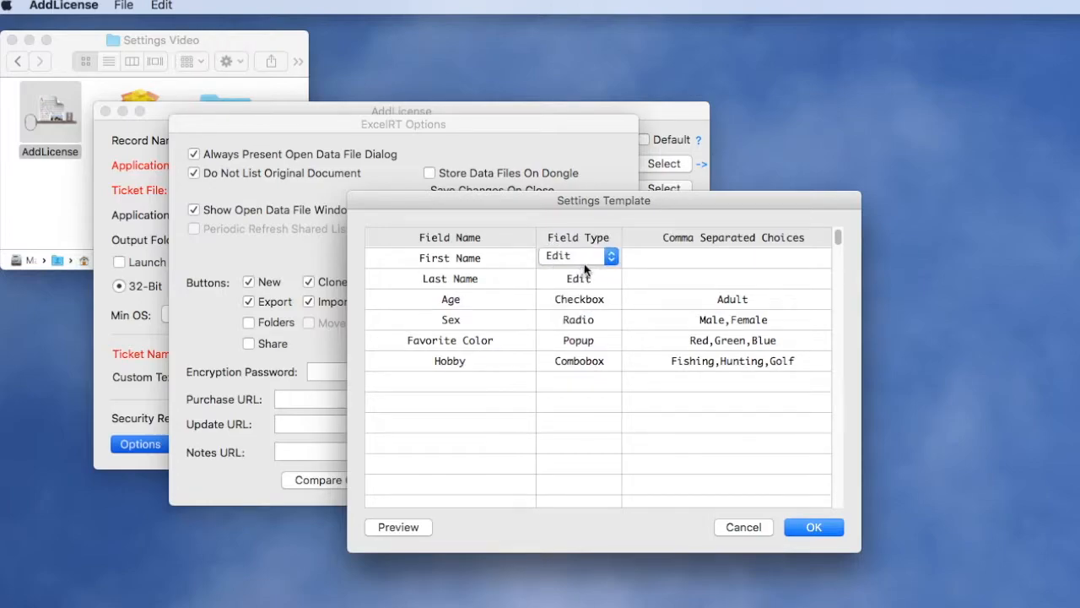
{"action": "left_click", "coordinate": [607, 301]}
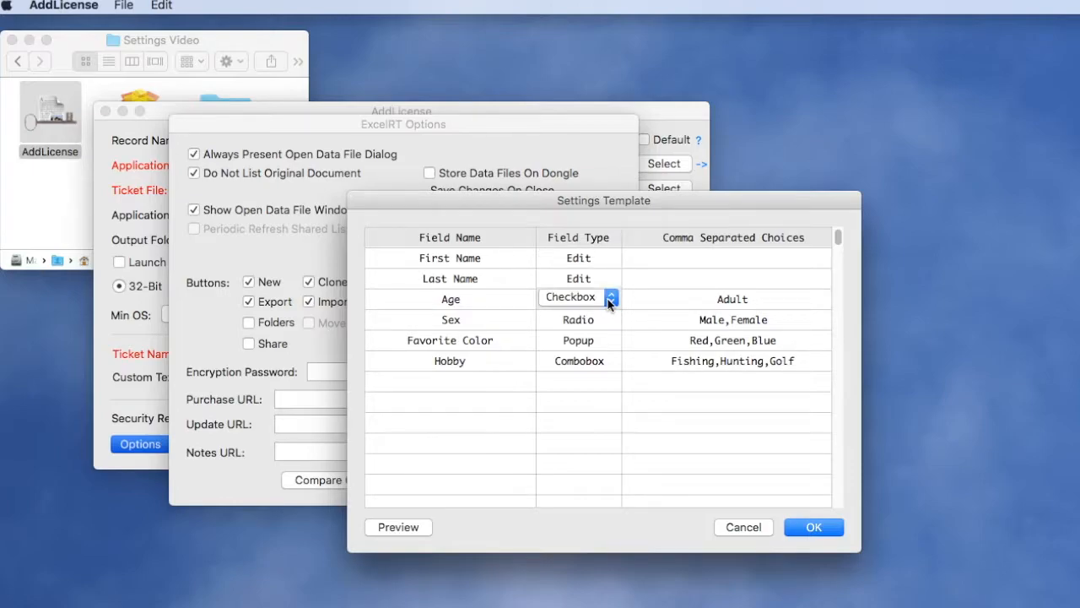
{"action": "left_click", "coordinate": [610, 301]}
{"action": "left_click", "coordinate": [610, 301]}
{"action": "left_click", "coordinate": [600, 318]}
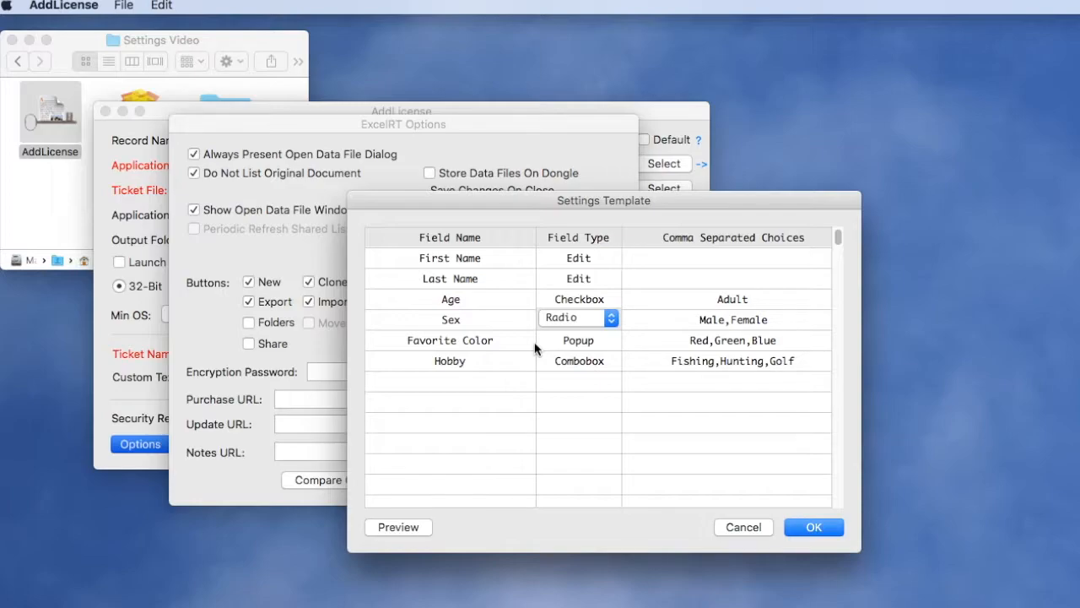
- Preview the settings form and fill in the first name, last name and the Adult age option
{"action": "left_click", "coordinate": [397, 526]}
{"action": "left_click_drag", "start_coordinate": [1017, 209], "coordinate": [603, 135]}
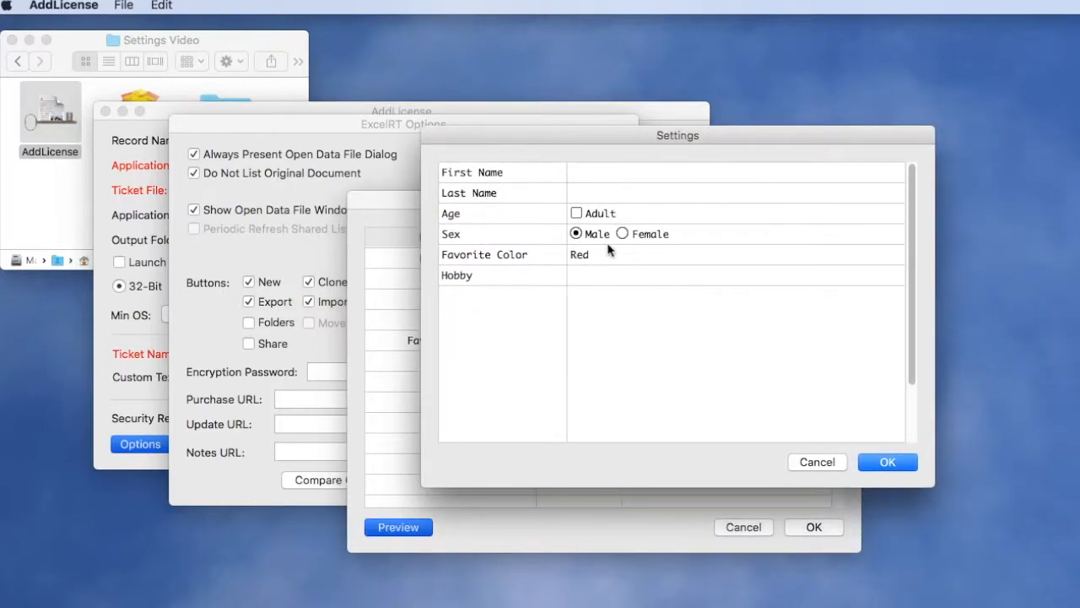
{"action": "left_click", "coordinate": [610, 176]}
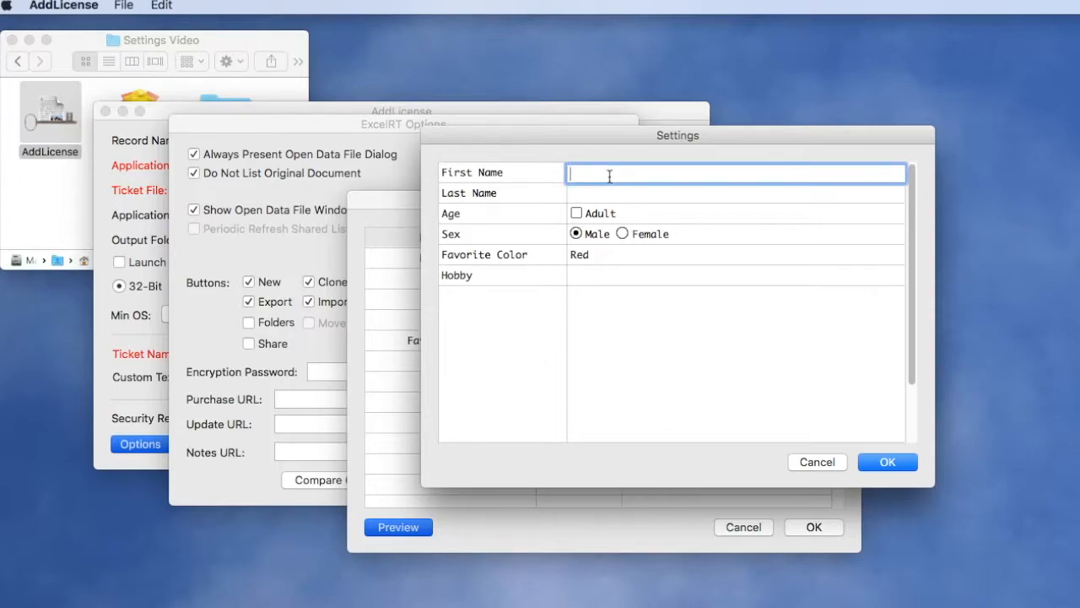
{"action": "type", "text": "John"}
{"action": "key", "text": "Tab"}
{"action": "type", "text": "Doe"}
{"action": "left_click", "coordinate": [588, 214]}
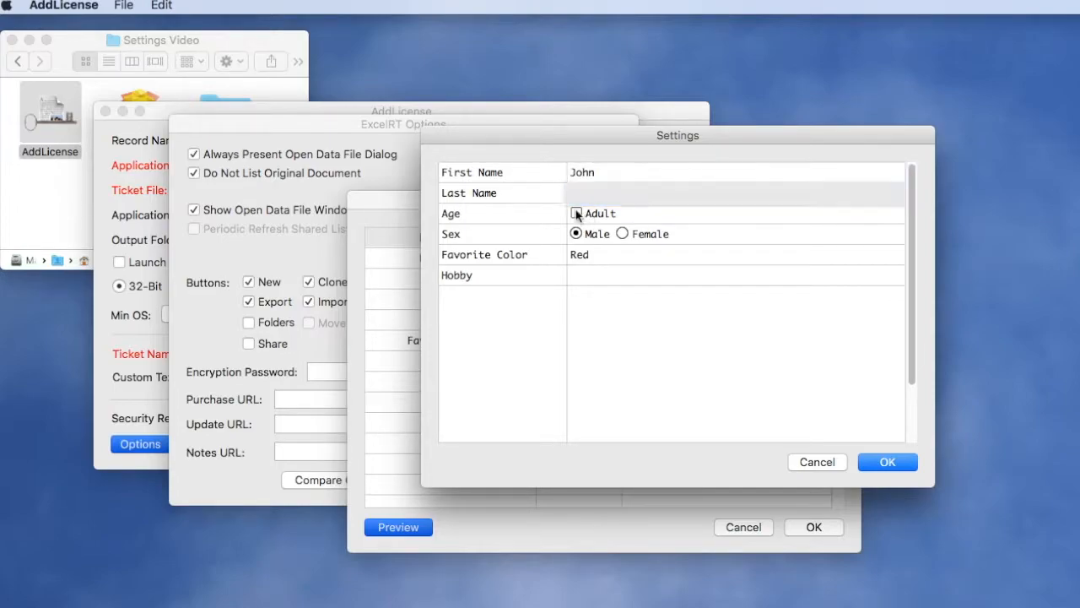
- Set the favorite color to Green and the hobby to Baseball in the preview, then accept the form and its data summary
{"action": "left_click", "coordinate": [586, 258]}
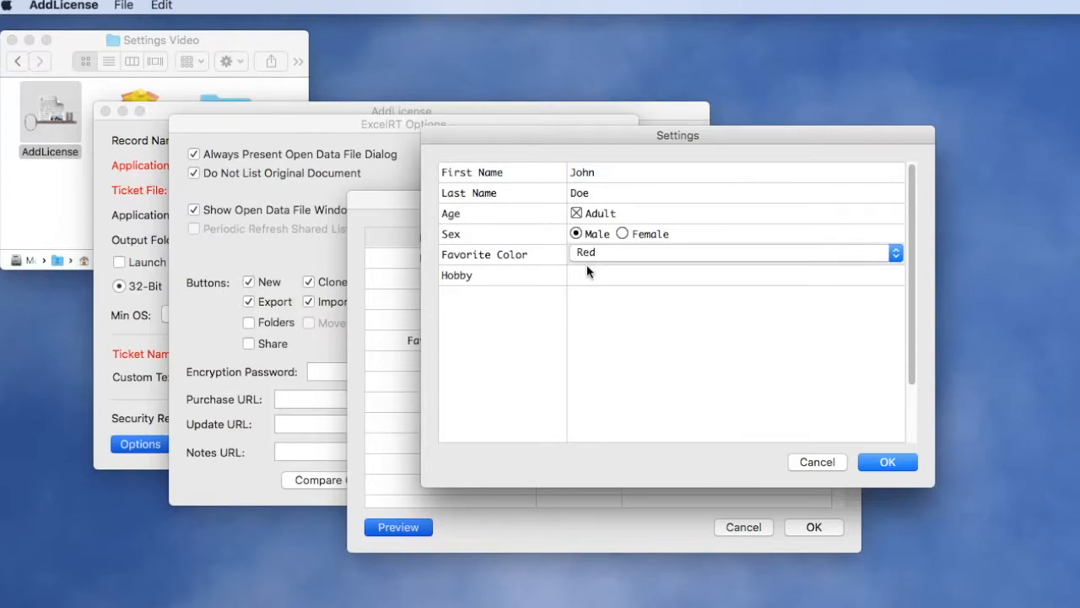
{"action": "left_click", "coordinate": [596, 247]}
{"action": "left_click", "coordinate": [587, 272]}
{"action": "left_click", "coordinate": [587, 275]}
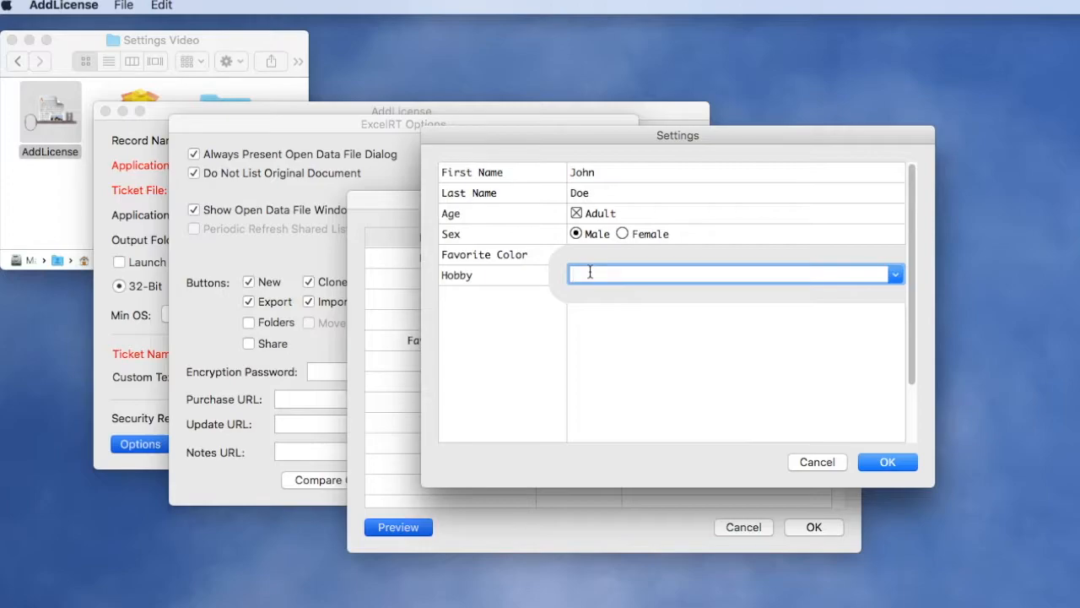
{"action": "type", "text": "Baseball"}
{"action": "left_click", "coordinate": [886, 462]}
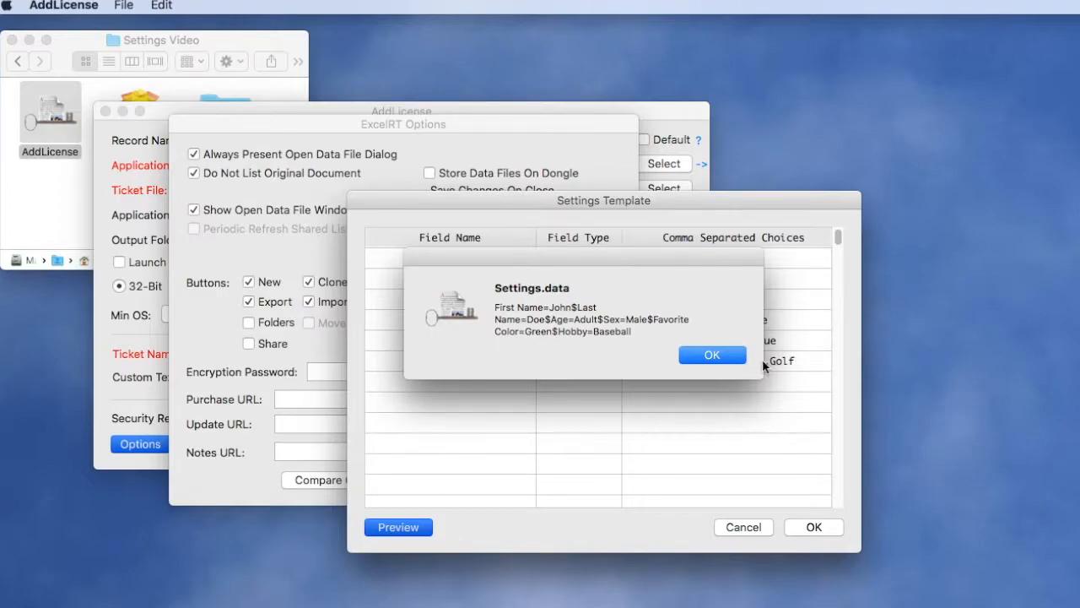
{"action": "left_click", "coordinate": [728, 361]}
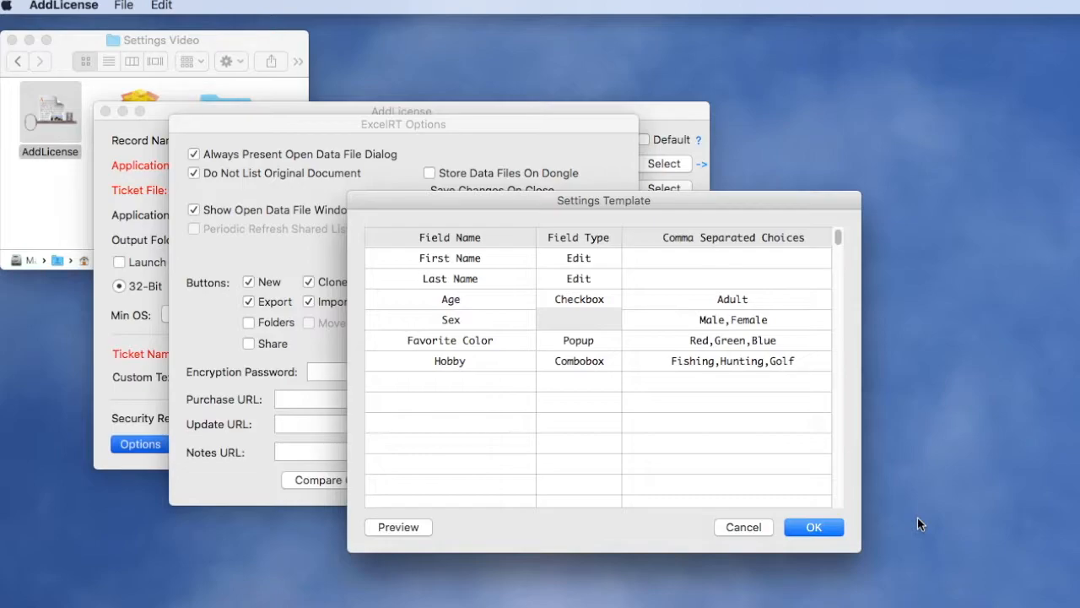
{"action": "left_click", "coordinate": [1027, 216]}
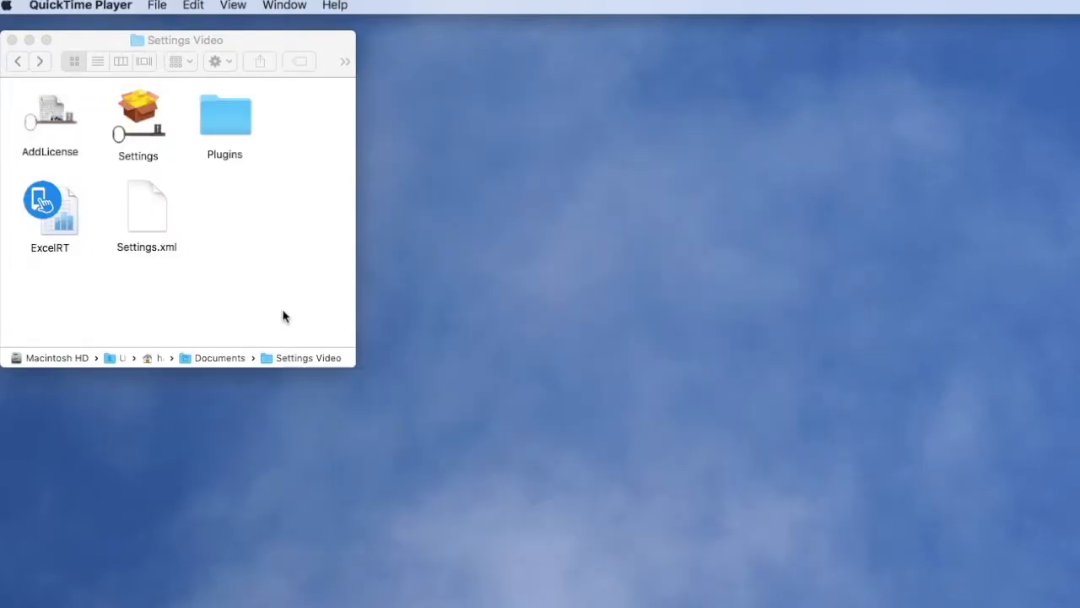
- Open Settings.xml with ExcelRT and move the sheet window away from the screen edge
{"action": "left_click", "coordinate": [283, 316]}
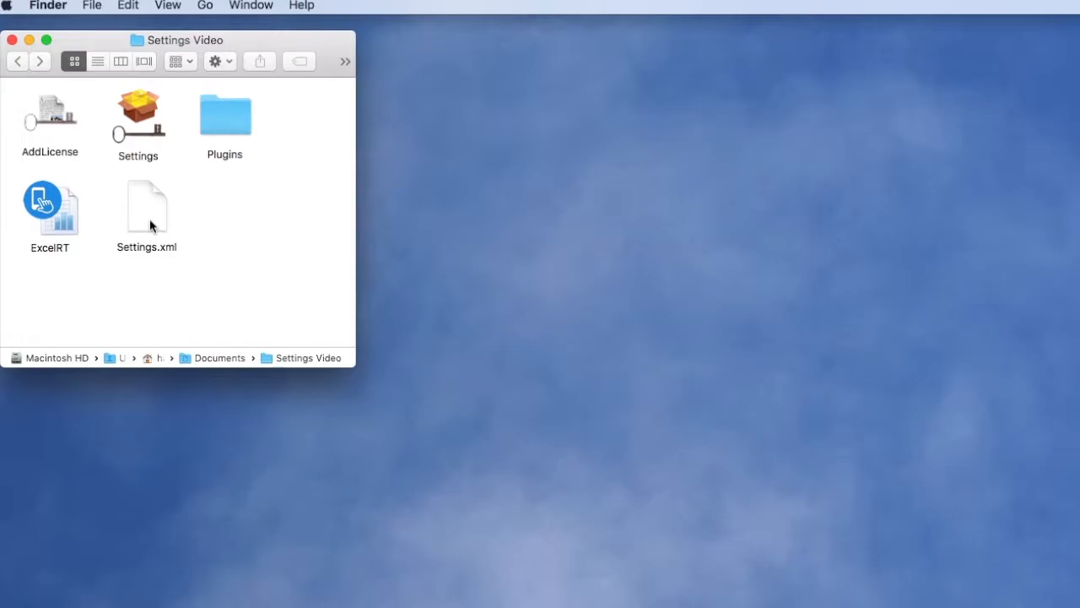
{"action": "left_click_drag", "start_coordinate": [149, 218], "coordinate": [57, 220]}
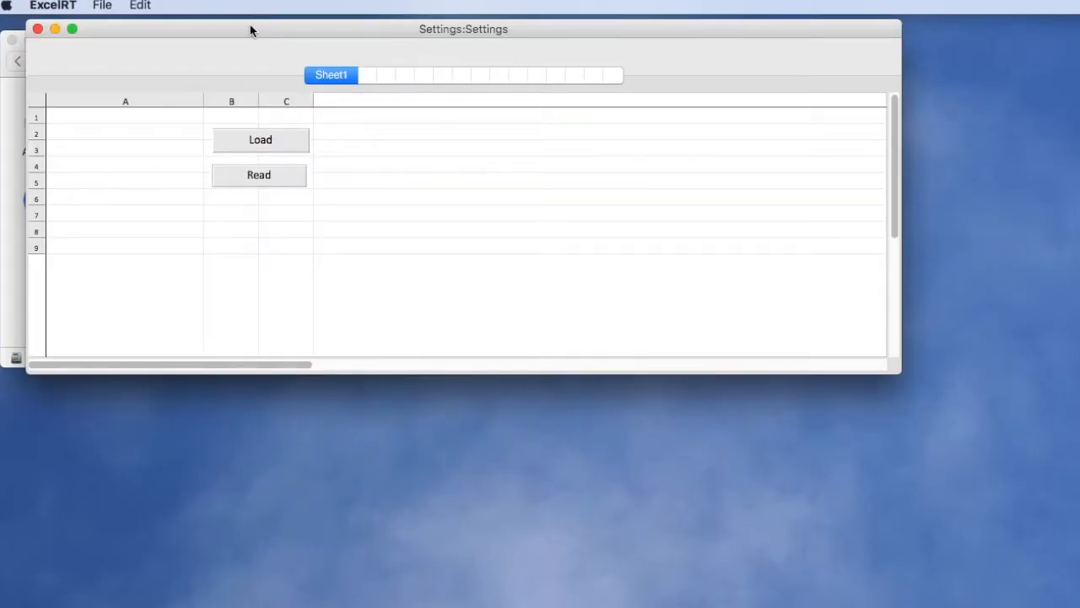
{"action": "left_click_drag", "start_coordinate": [250, 31], "coordinate": [276, 97]}
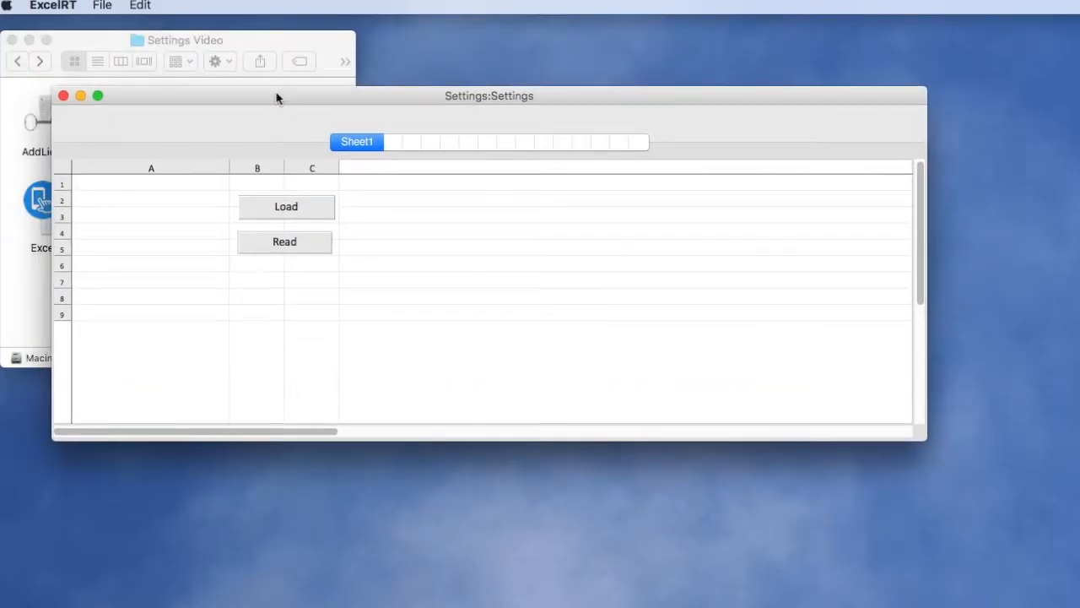
- Open the workbook's button actions and move their window so both command lines are fully readable
{"action": "left_click", "coordinate": [117, 5]}
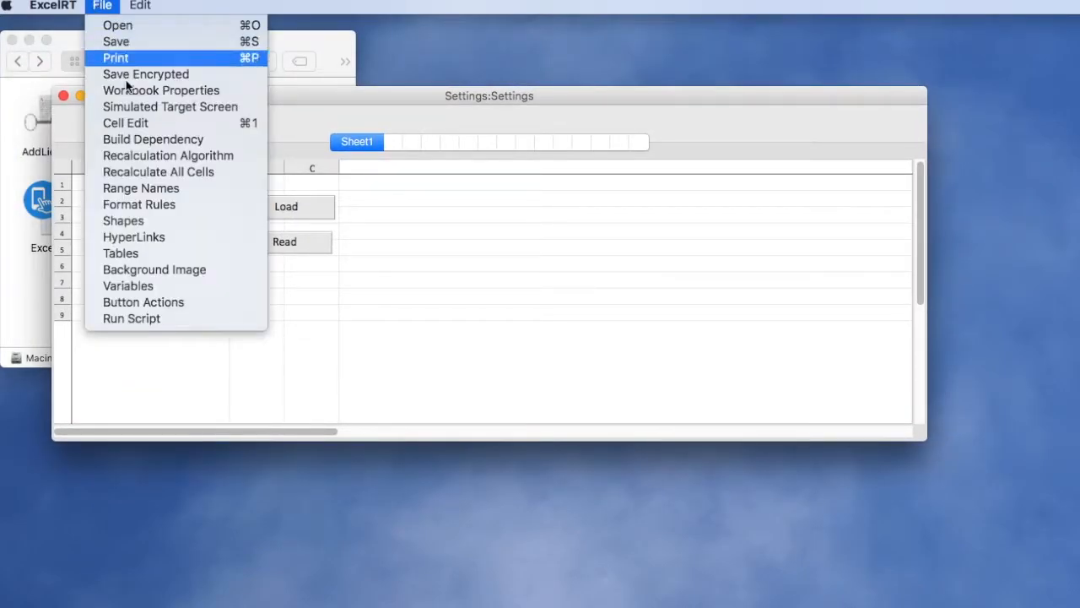
{"action": "left_click", "coordinate": [124, 305]}
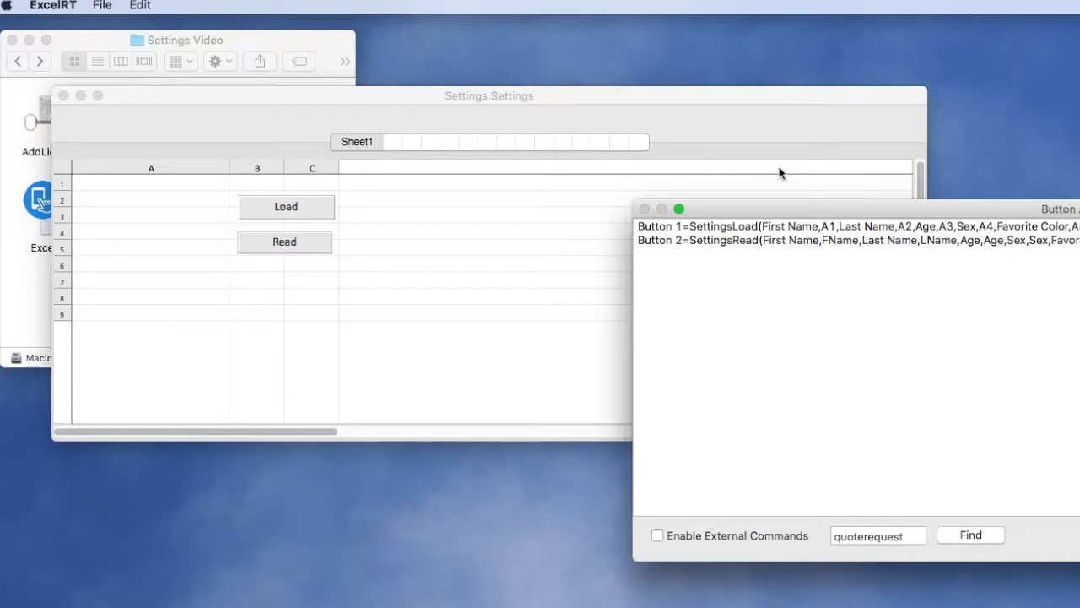
{"action": "left_click_drag", "start_coordinate": [783, 217], "coordinate": [296, 239]}
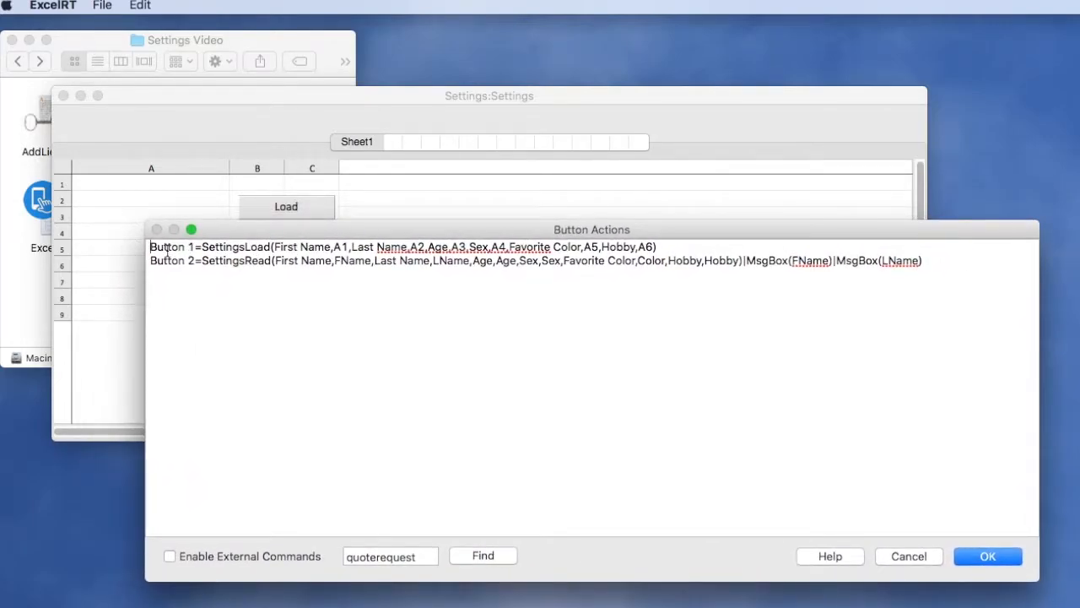
{"action": "left_click_drag", "start_coordinate": [212, 236], "coordinate": [177, 246]}
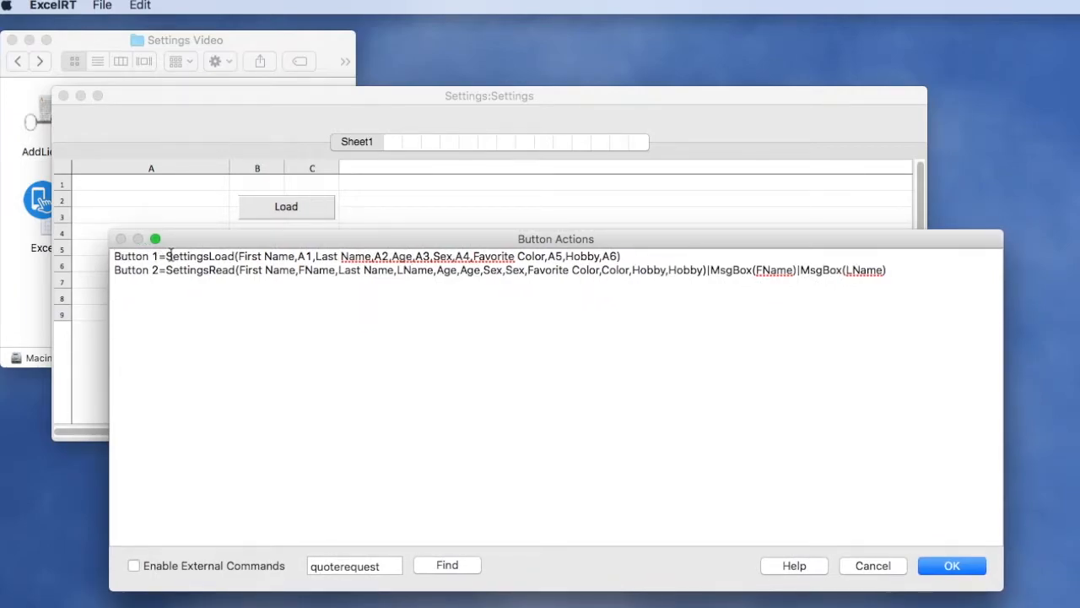
- Highlight the SettingsLoad command of Button 1 to examine its field and cell pairs, then clear the highlight
{"action": "left_click_drag", "start_coordinate": [168, 255], "coordinate": [645, 259]}
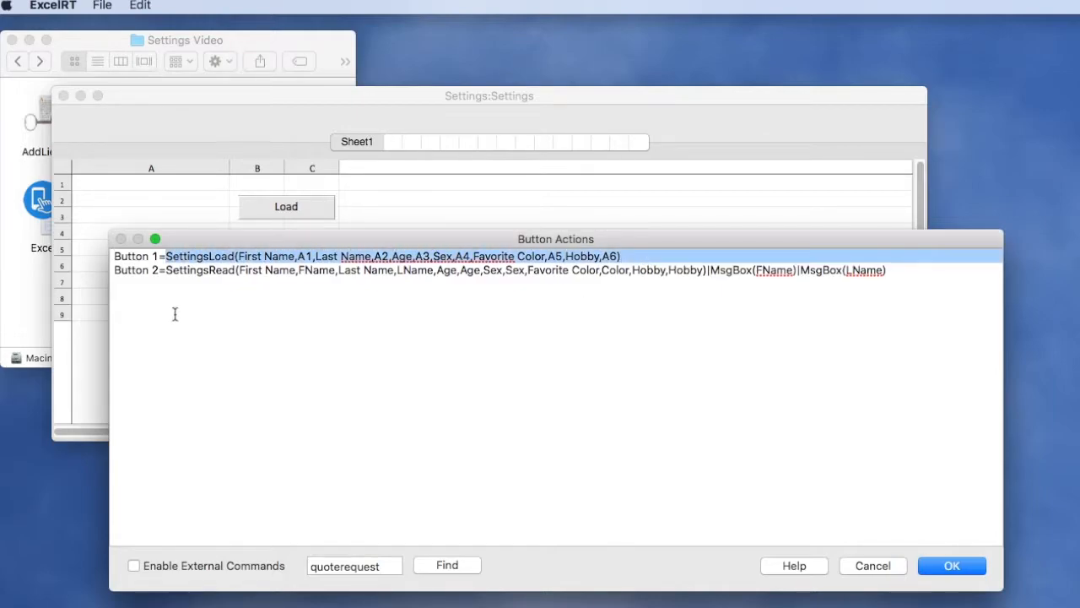
{"action": "left_click", "coordinate": [218, 298]}
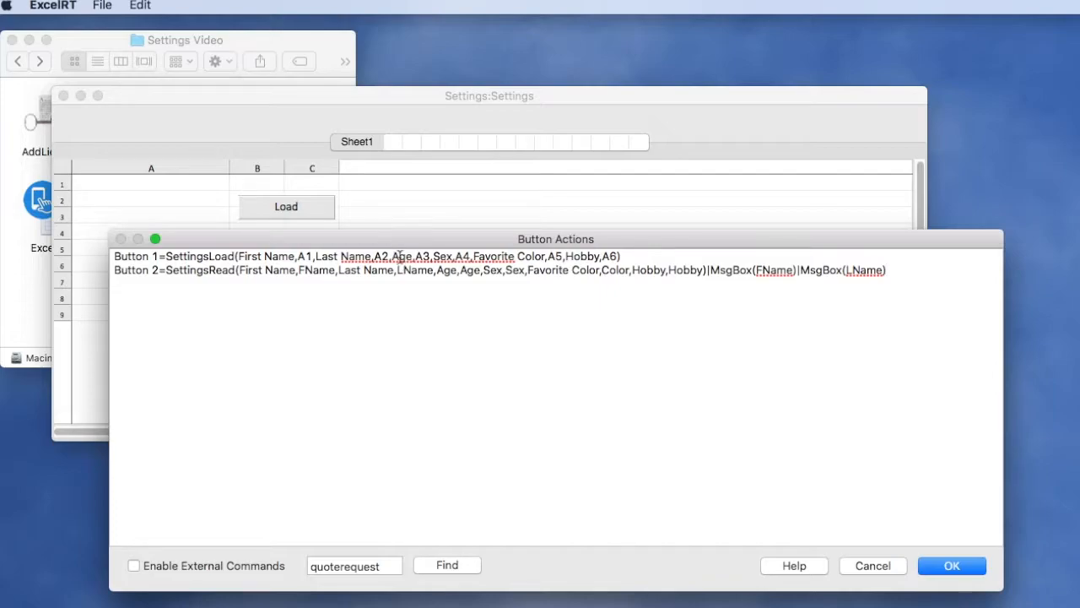
{"action": "key", "text": "Return"}
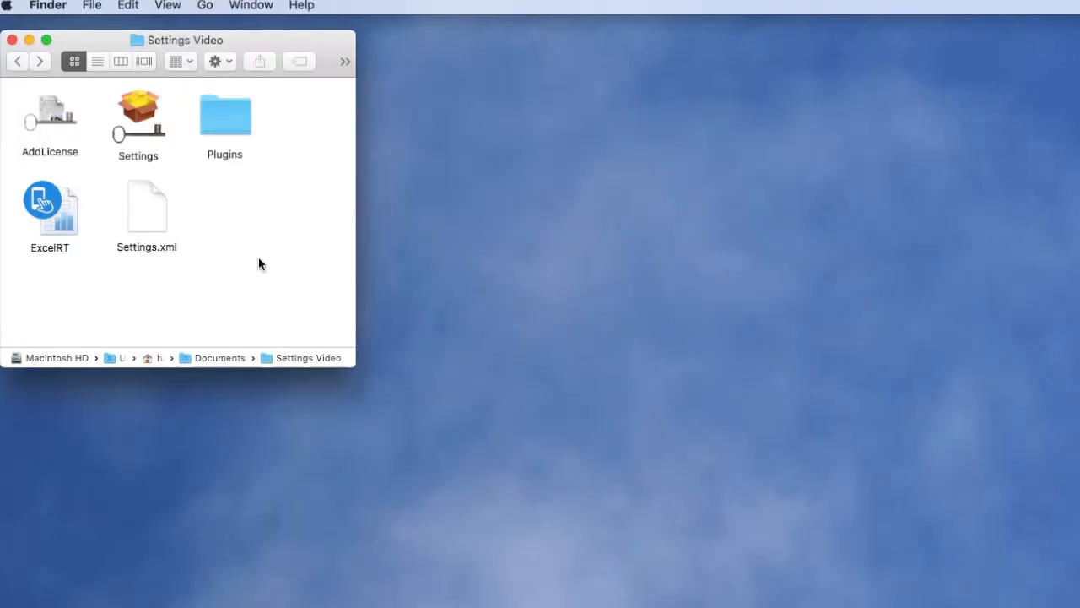
- Launch the Settings application and move its data file list beside the Settings Video folder
{"action": "left_click", "coordinate": [148, 105]}
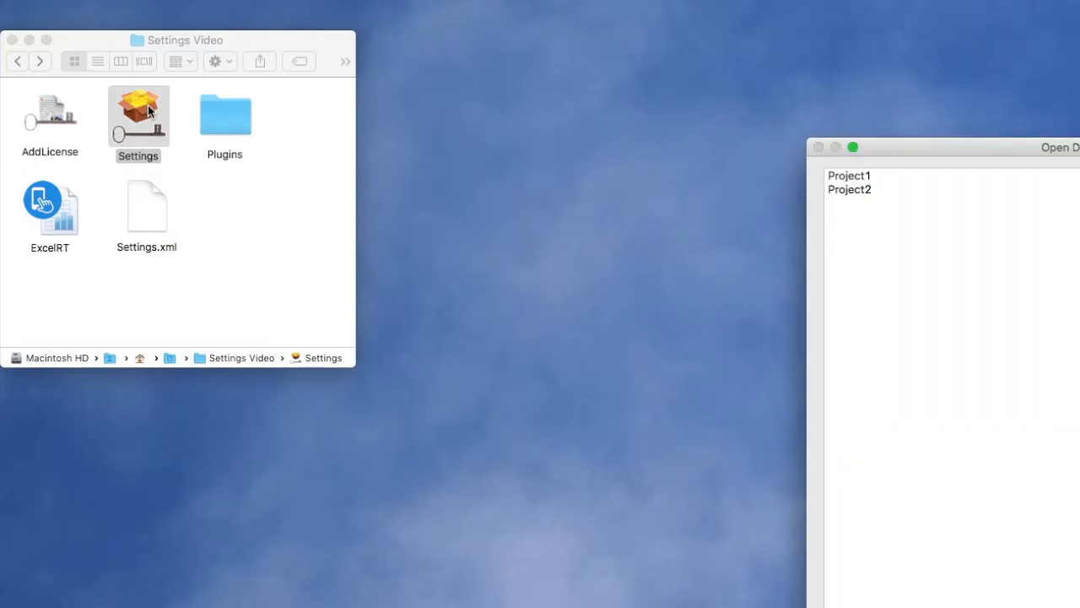
{"action": "left_click_drag", "start_coordinate": [914, 150], "coordinate": [402, 22]}
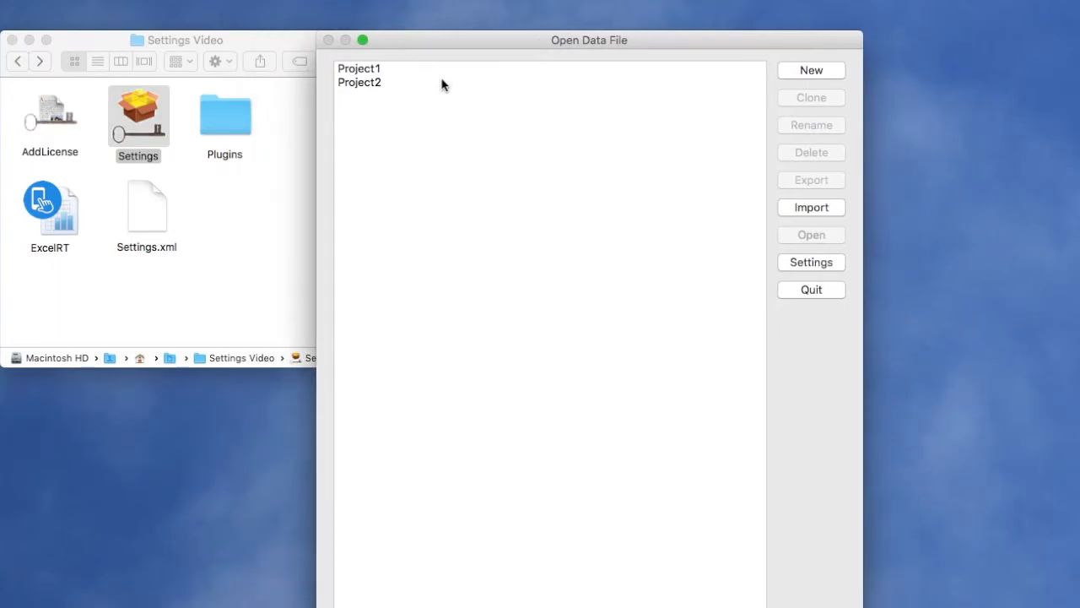